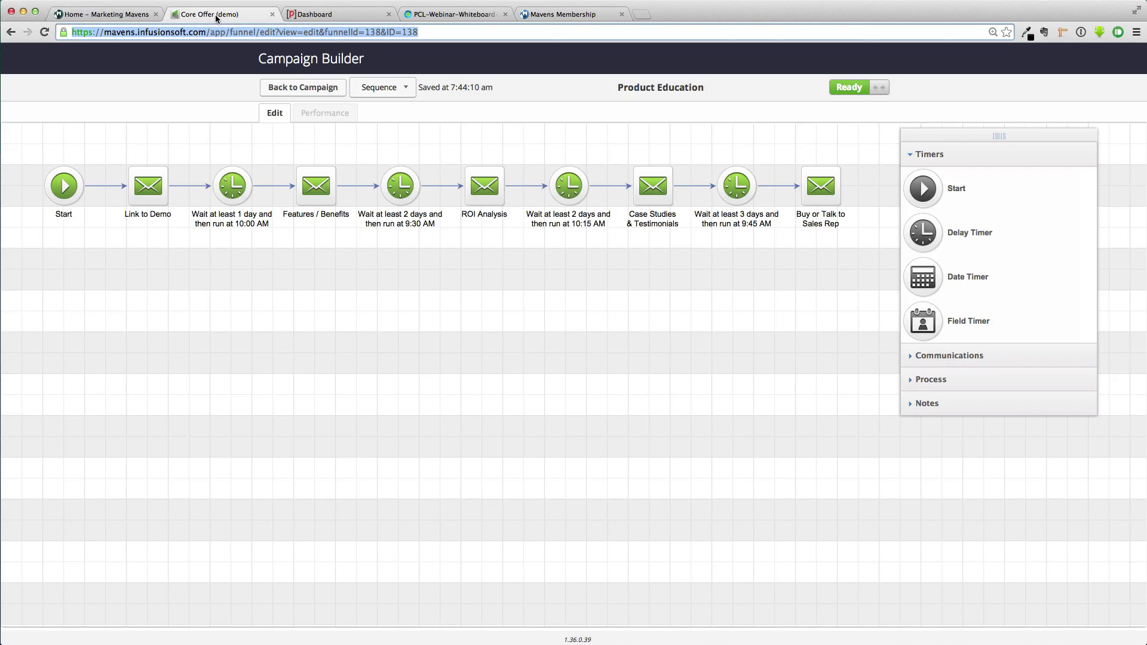
Switch to the Parsey dashboard to see its emails, webhooks and events counters
click(329, 15)
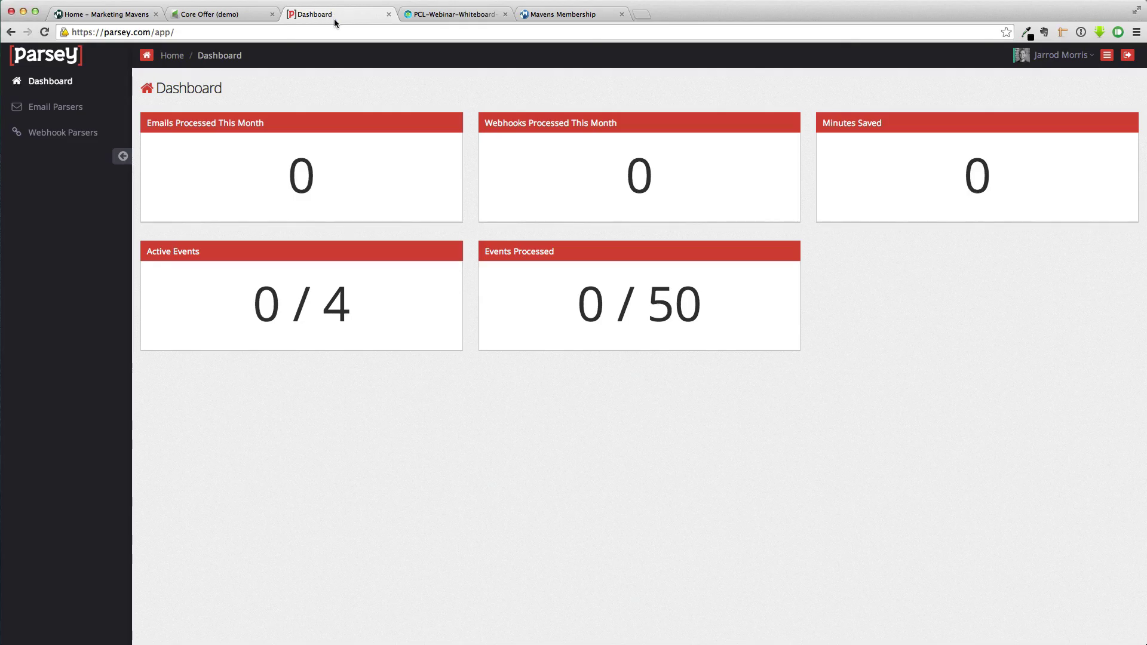
View the Perfect Customer Lifecycle whiteboard, from Generate Interest through Create Advocates
click(454, 16)
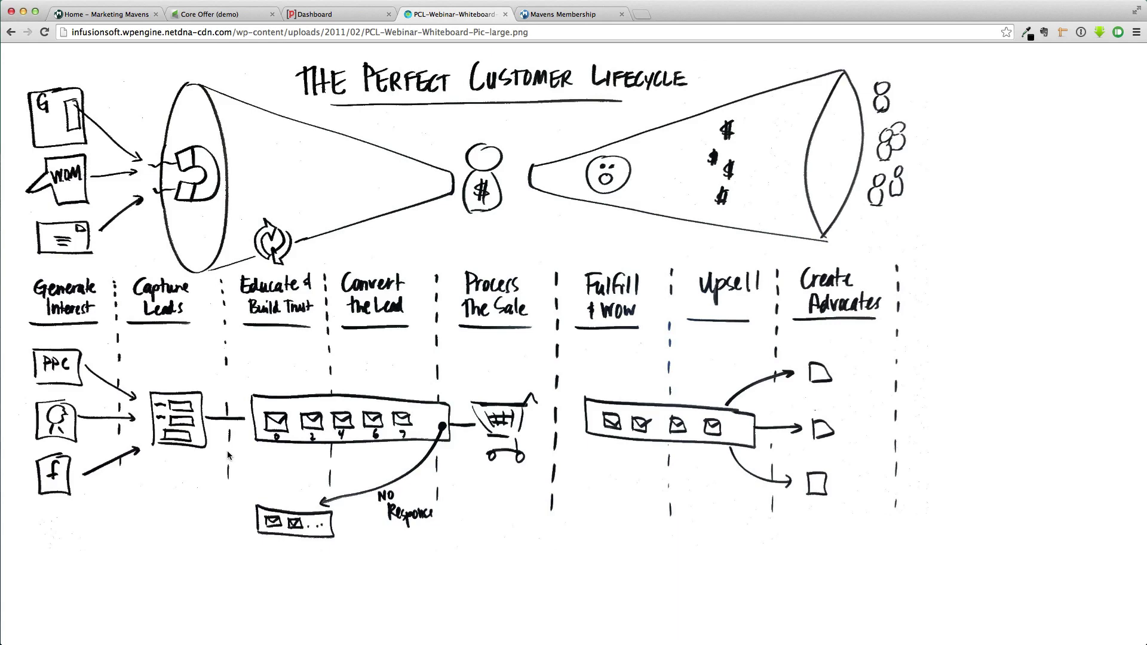
Return to the Core Offer (demo) canvas after reviewing the Product Education email timeline
click(234, 17)
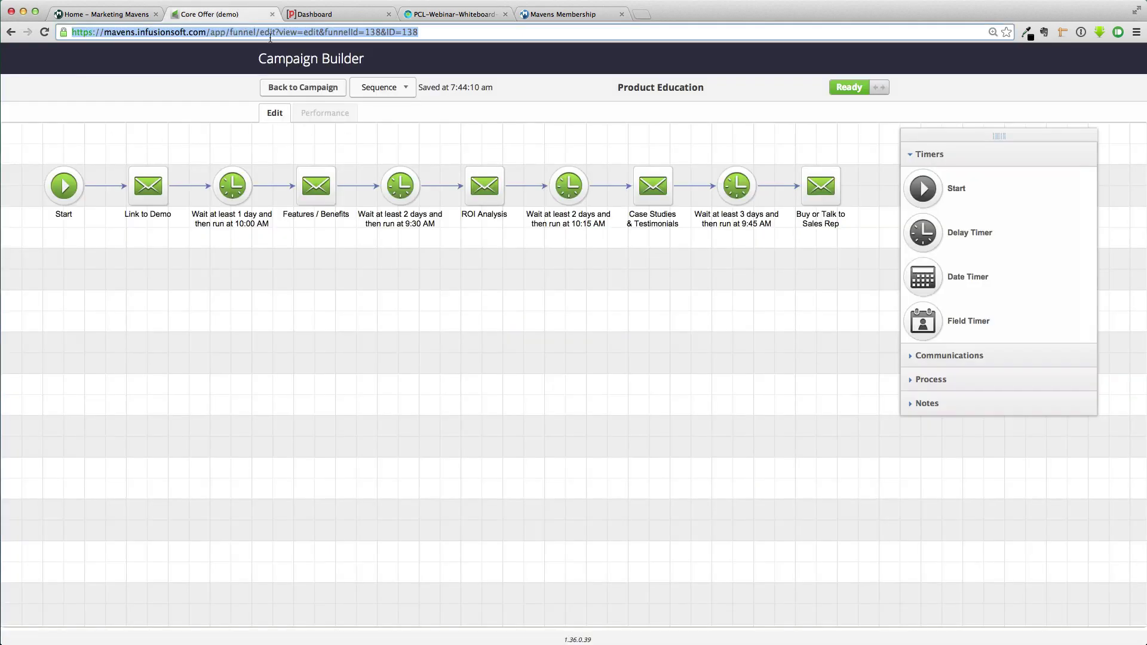
click(320, 94)
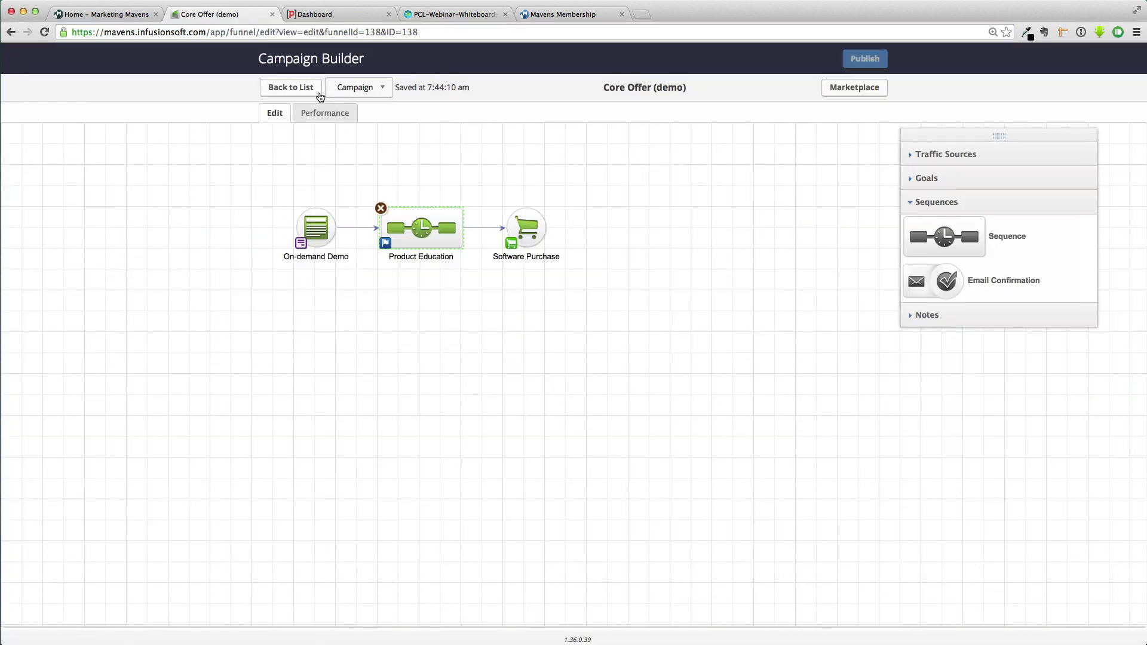
click(426, 157)
double_click(417, 218)
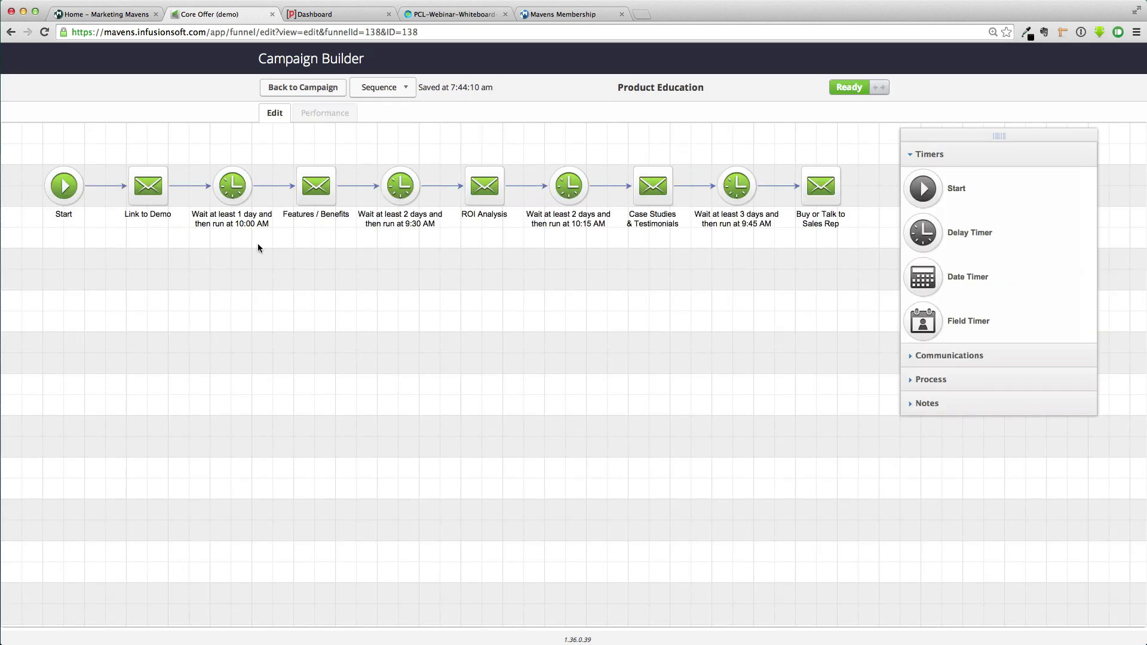
click(302, 89)
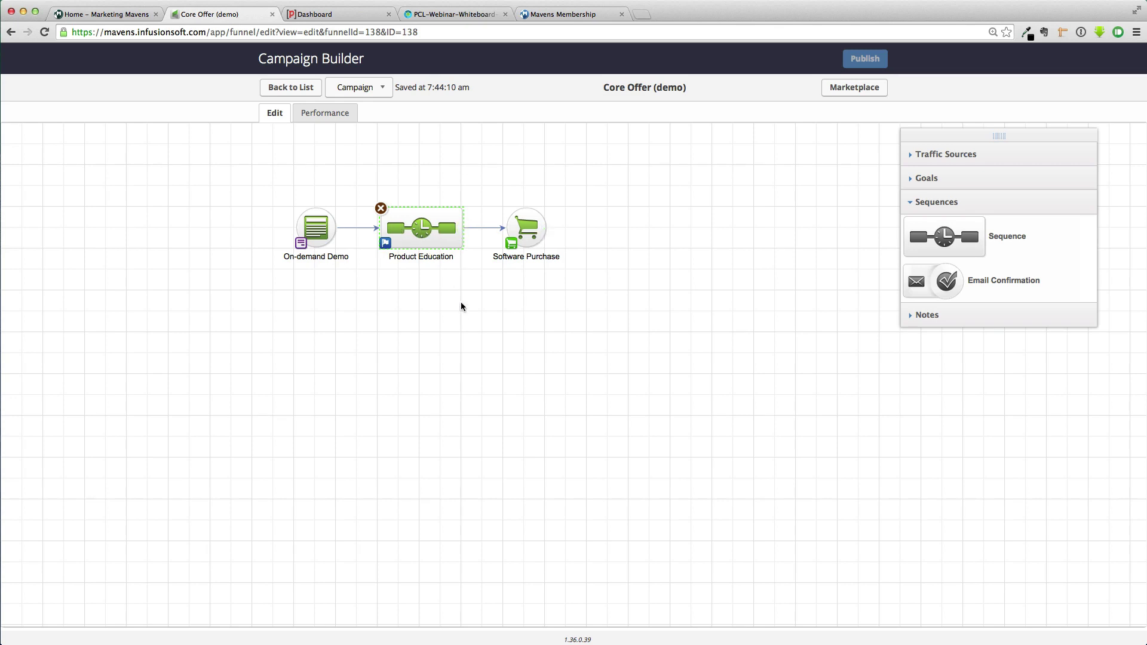
click(478, 320)
double_click(422, 226)
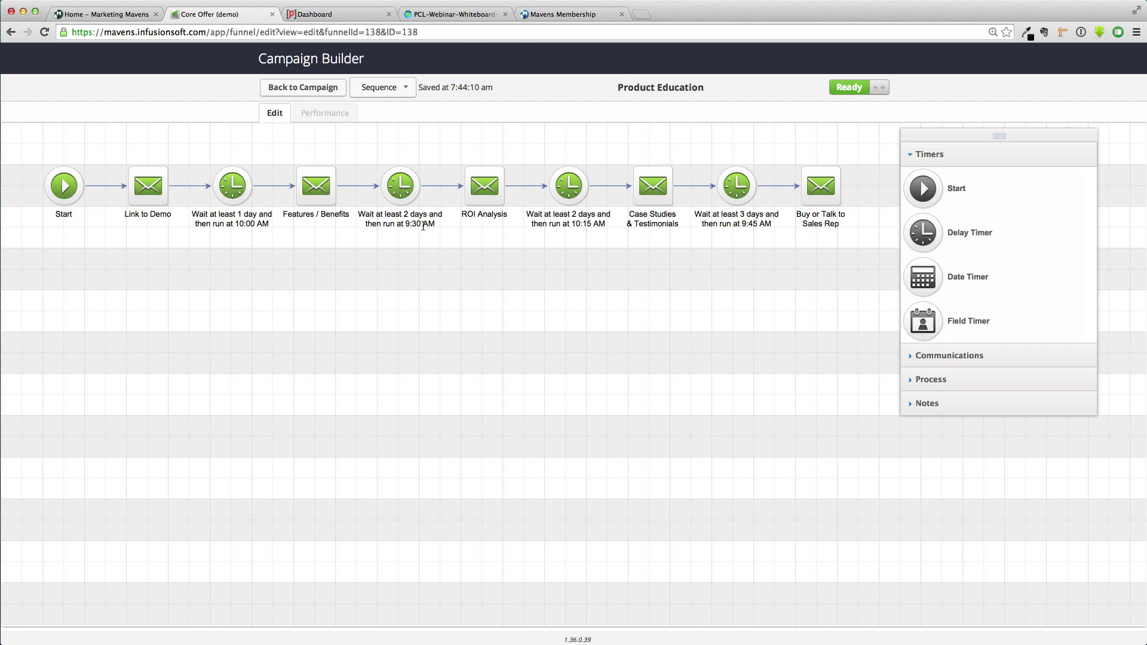
click(315, 88)
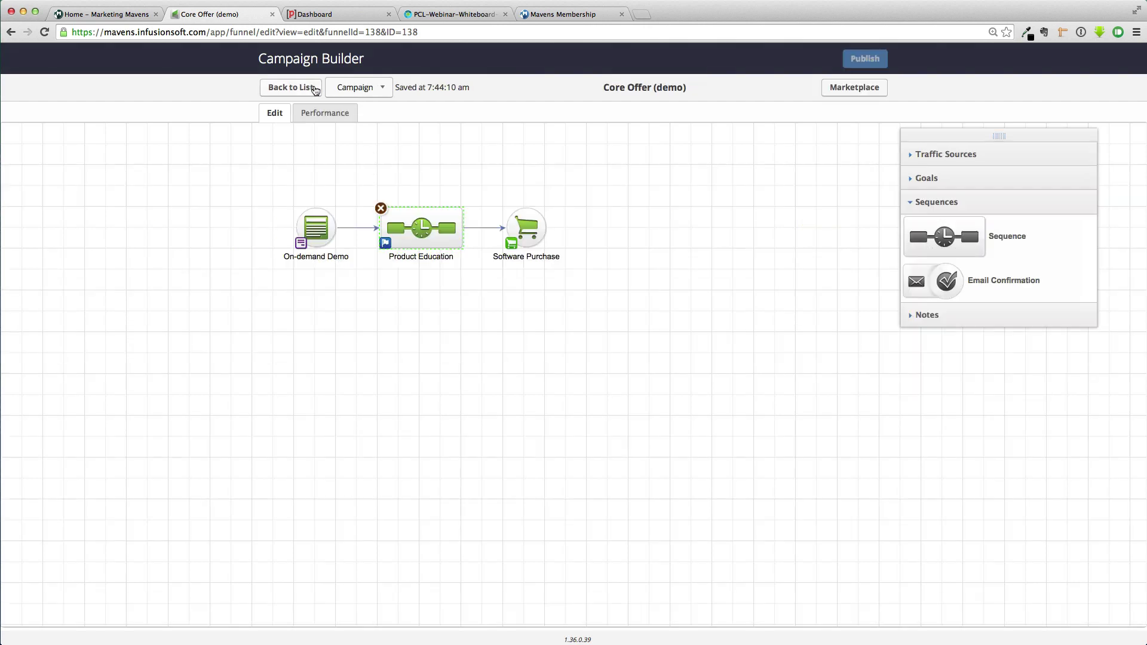
click(434, 135)
Delete the On-demand Demo link and move Product Education and Software Purchase right
click(352, 228)
key(Delete)
drag(372, 199, 570, 308)
drag(428, 228, 666, 227)
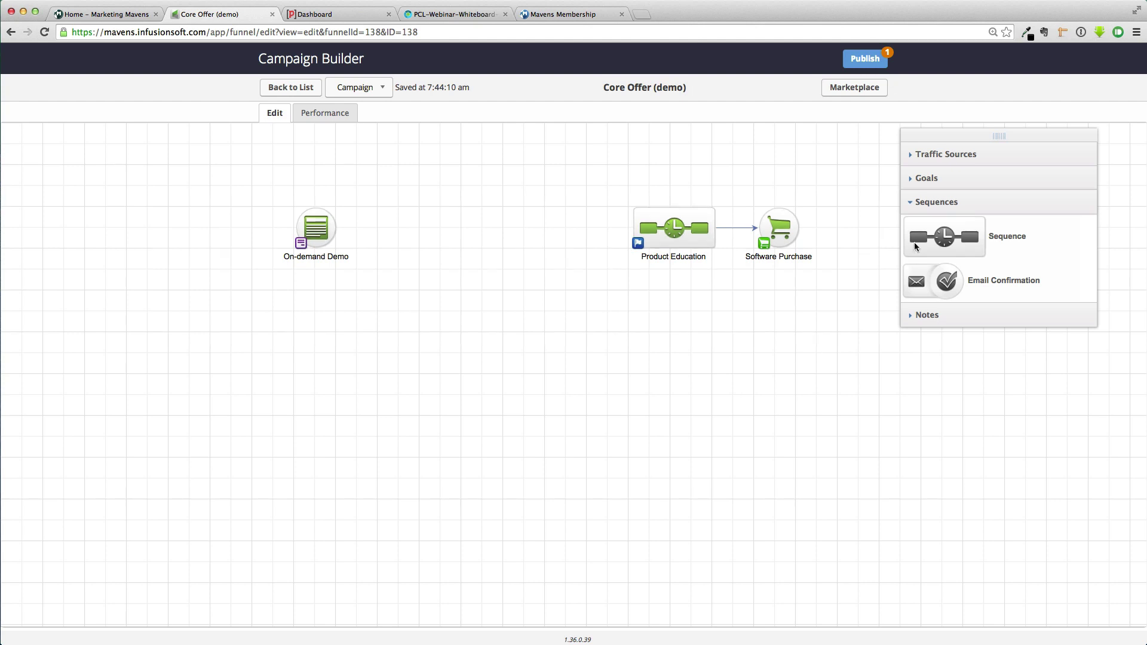
Add a new sequence beside On-demand Demo named 'Post to Parsey Split Test'
drag(914, 242, 412, 234)
click(427, 257)
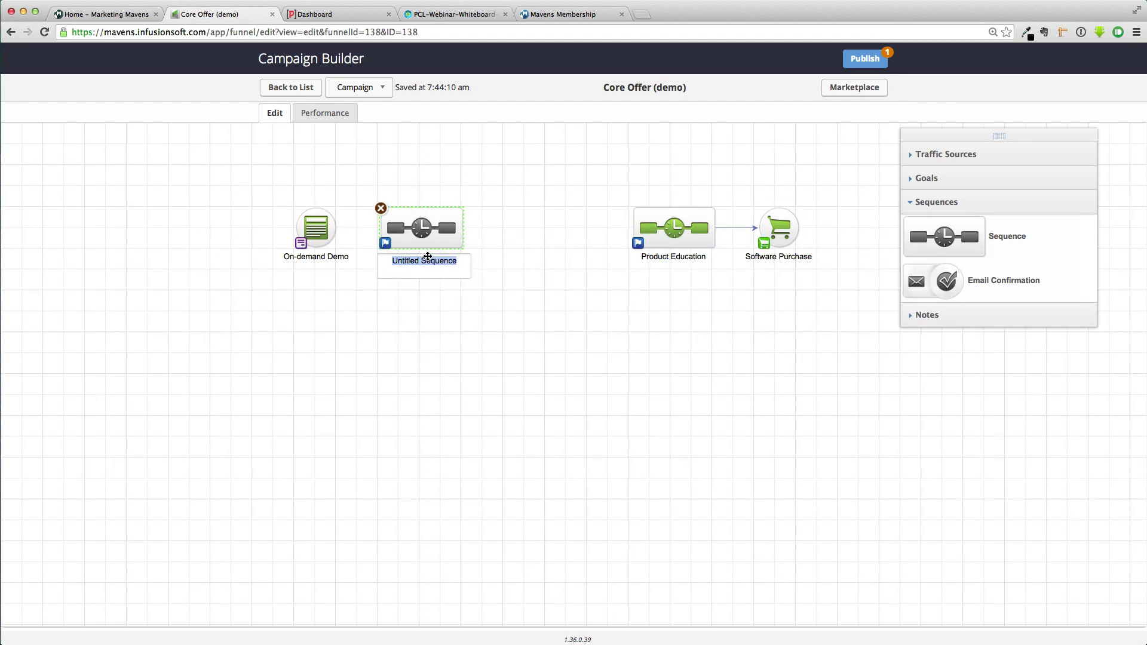
text(Post)
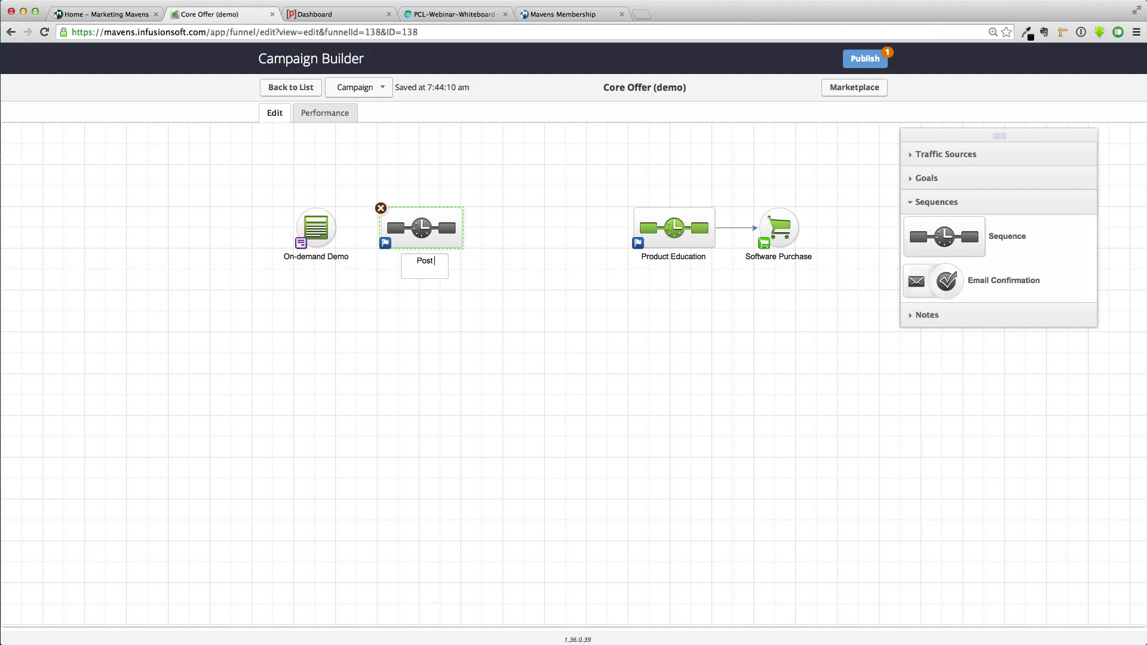
text( to Parsey Sp)
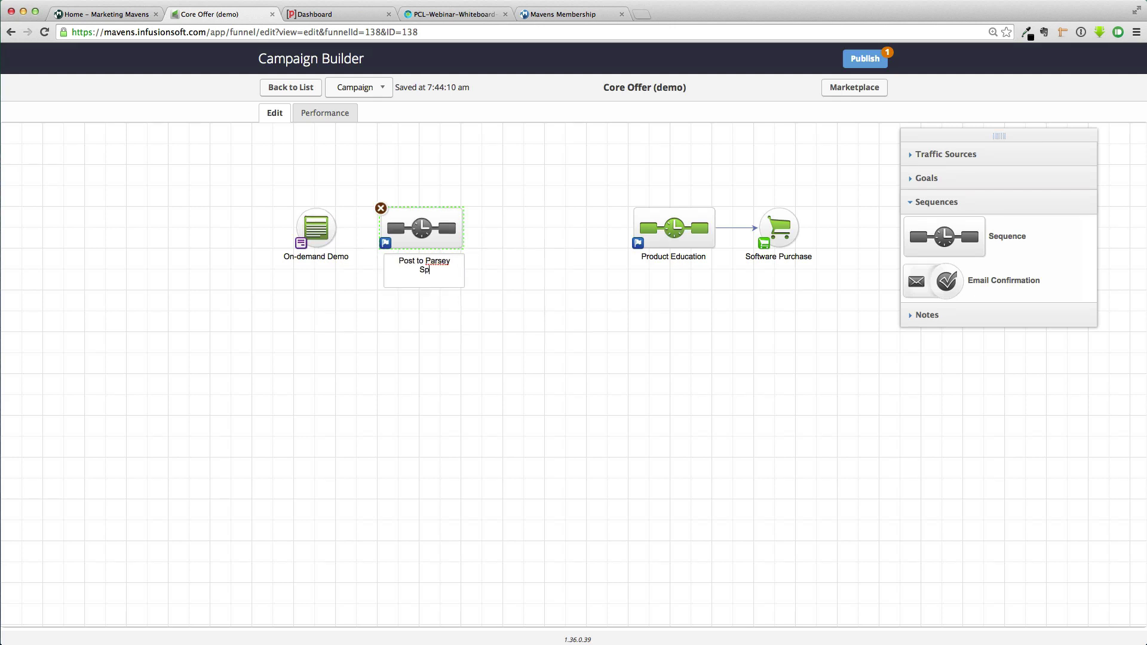
text(lit Test)
Link On-demand Demo to Post to Parsey Split Test and add Send HTTP Post after Start
click(629, 261)
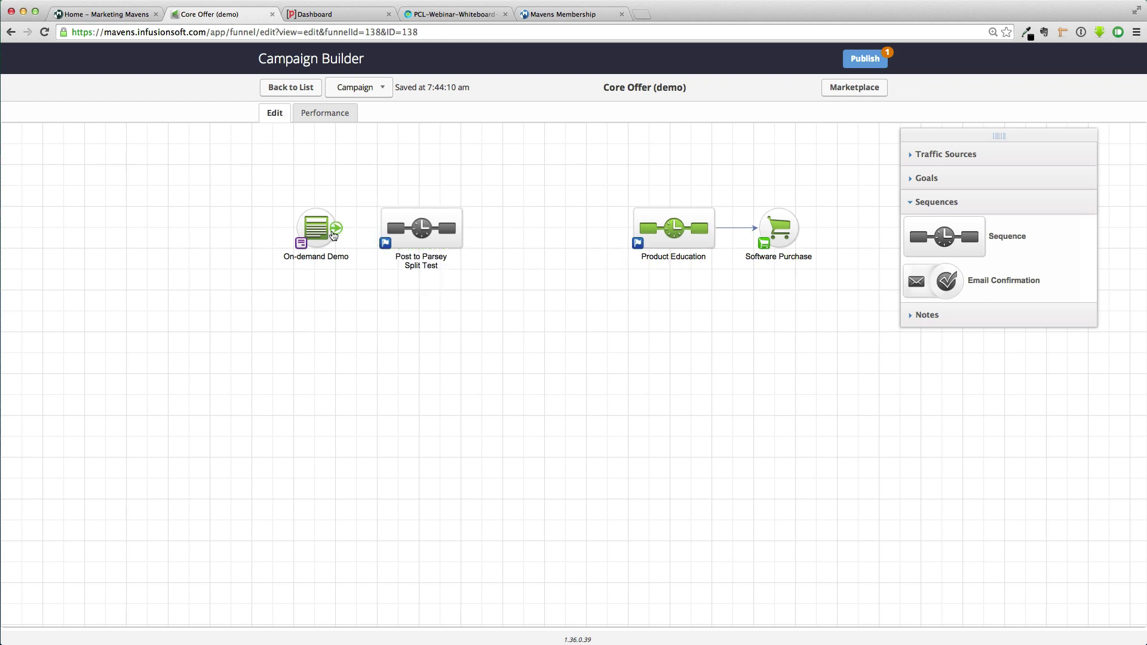
drag(336, 227, 401, 230)
double_click(429, 230)
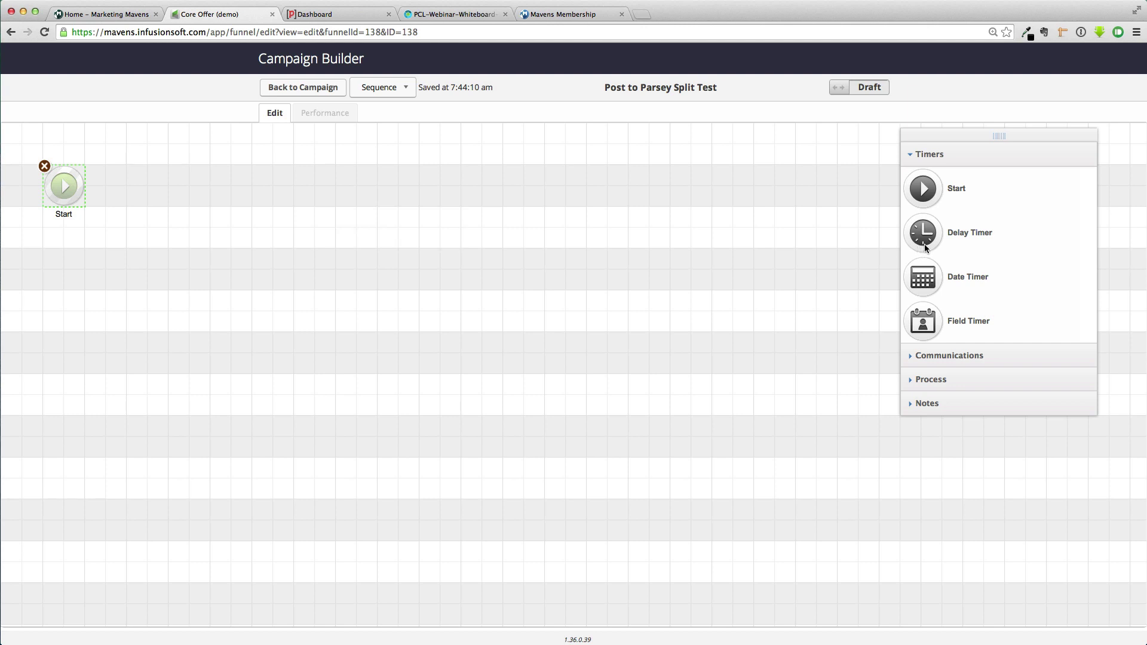
click(911, 380)
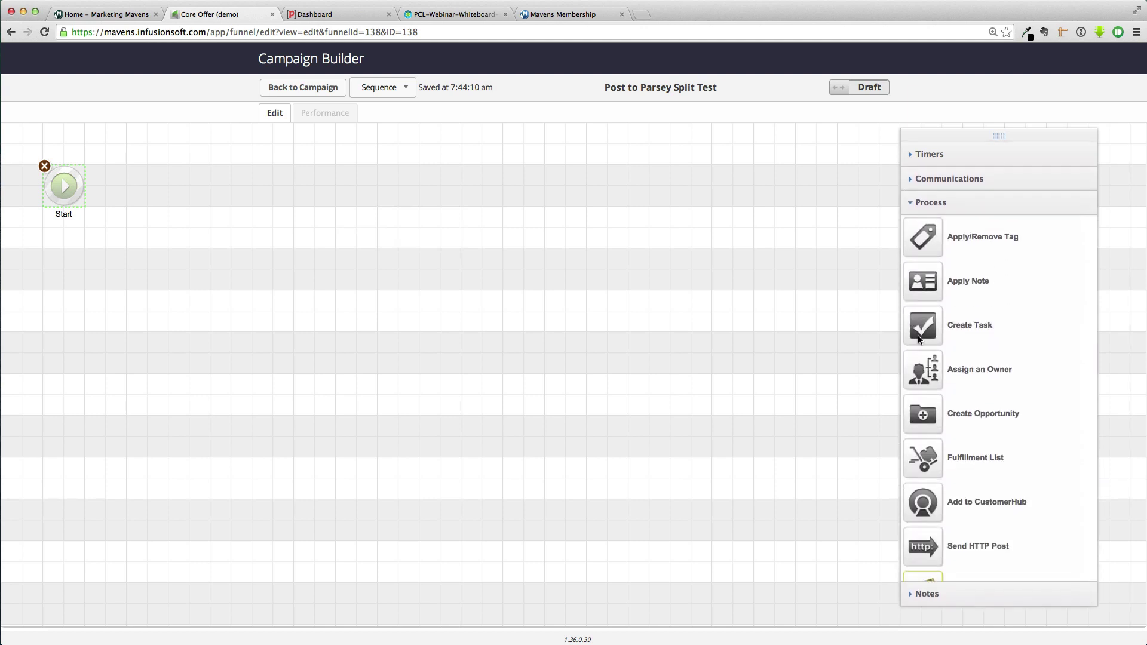
scroll(941, 354, down, 1)
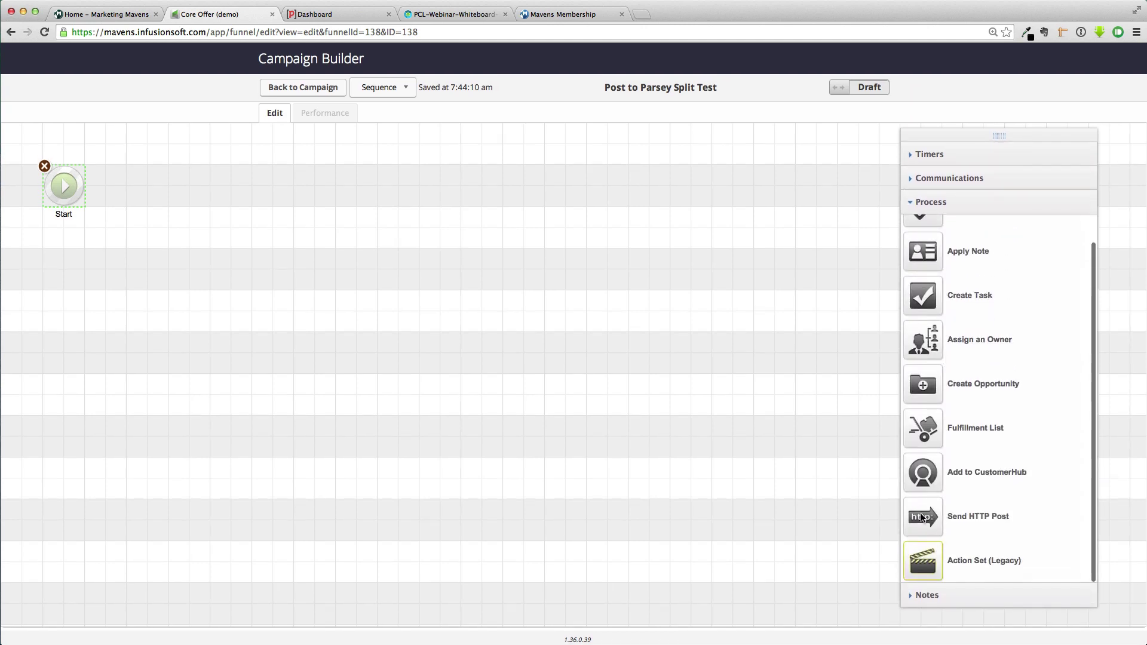
drag(922, 518, 151, 189)
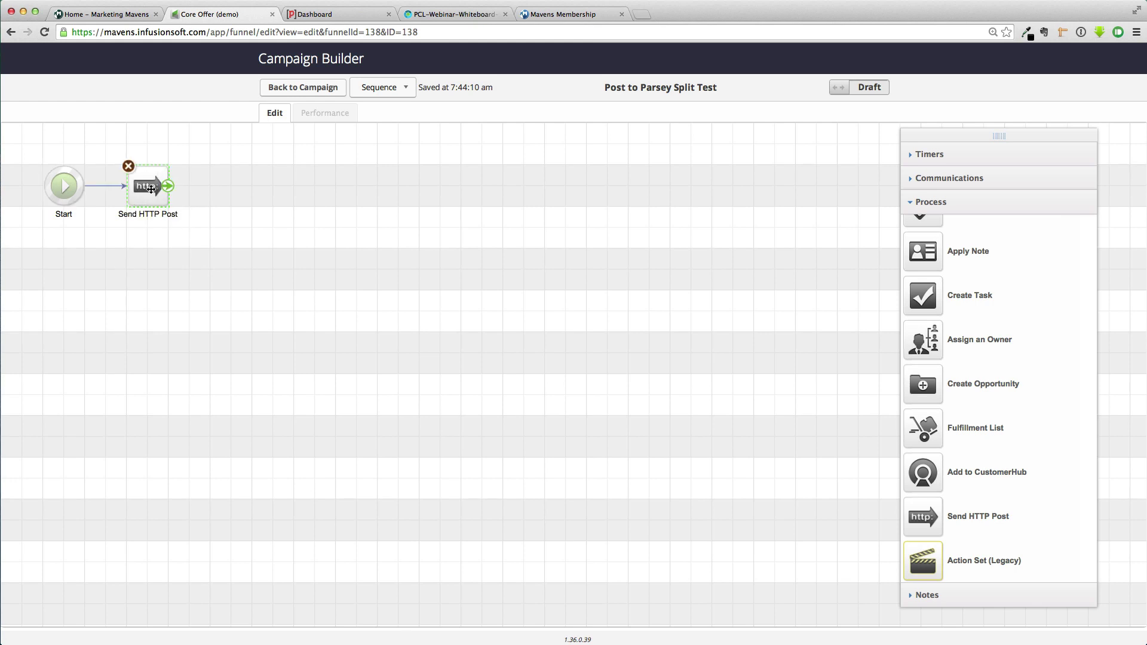
Create a Parsey webhook parser labelled 'Core Offer - Split Test', then return to Campaign Builder
click(342, 13)
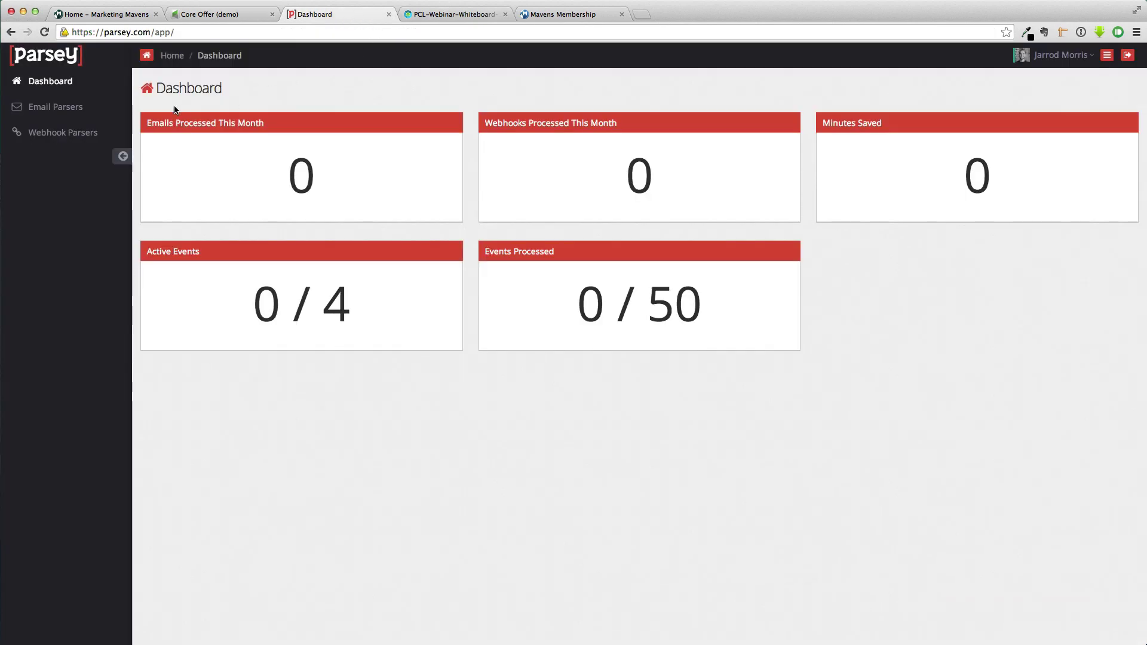
click(64, 134)
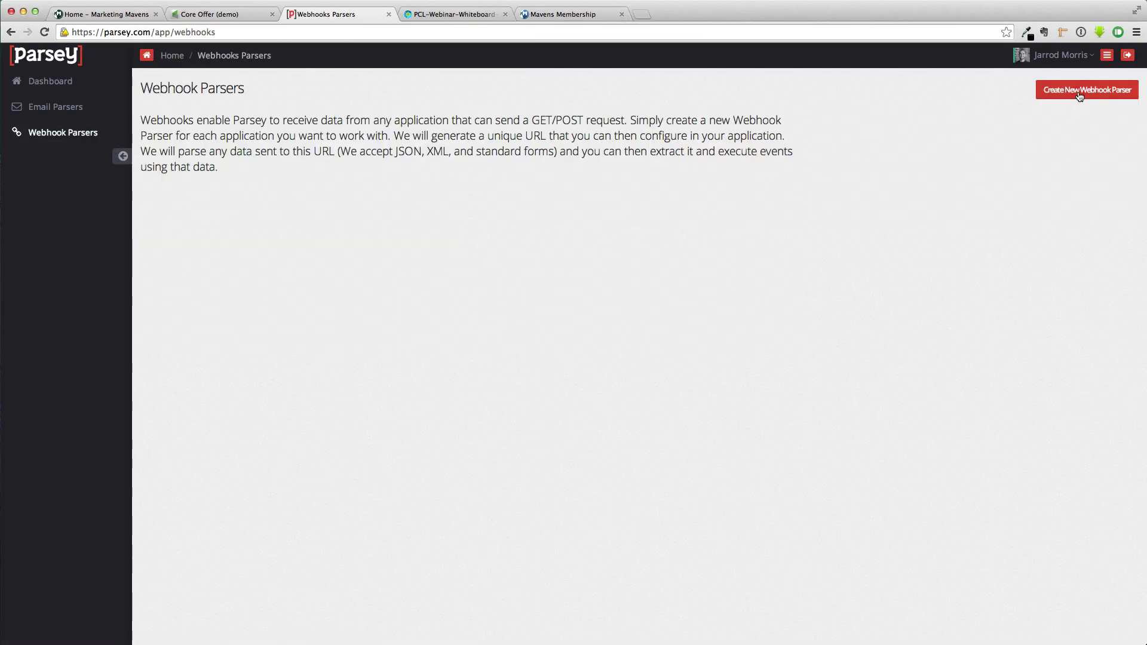
click(1080, 96)
click(552, 132)
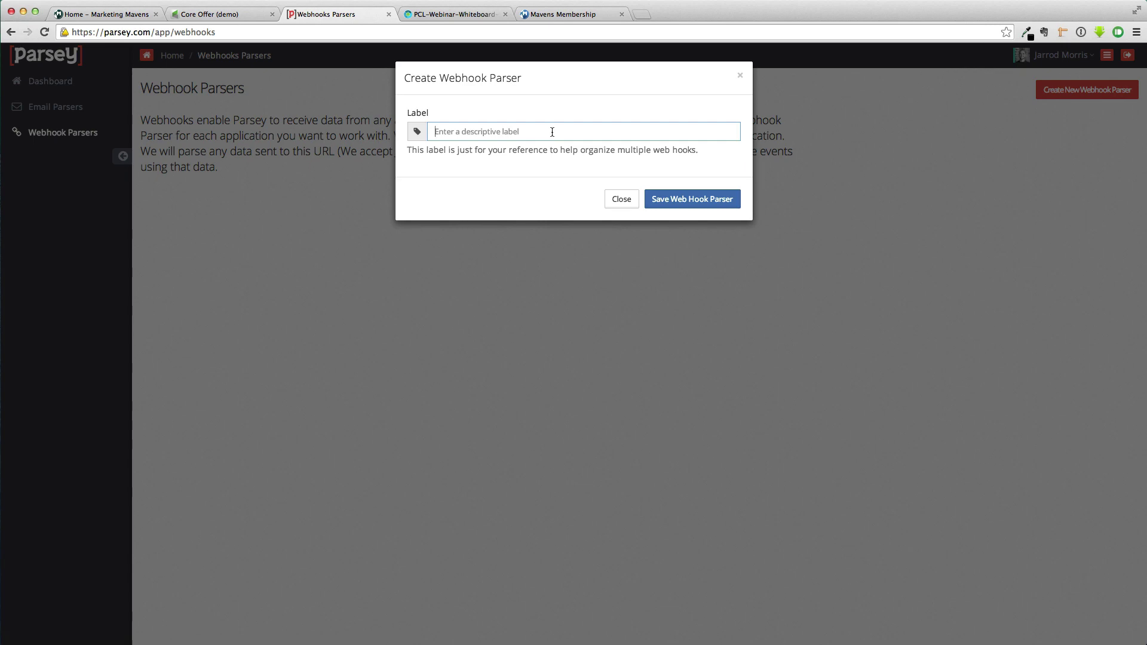
text(Test)
key(BackSpace)
key(BackSpace)
key(BackSpace)
key(BackSpace)
text(Core)
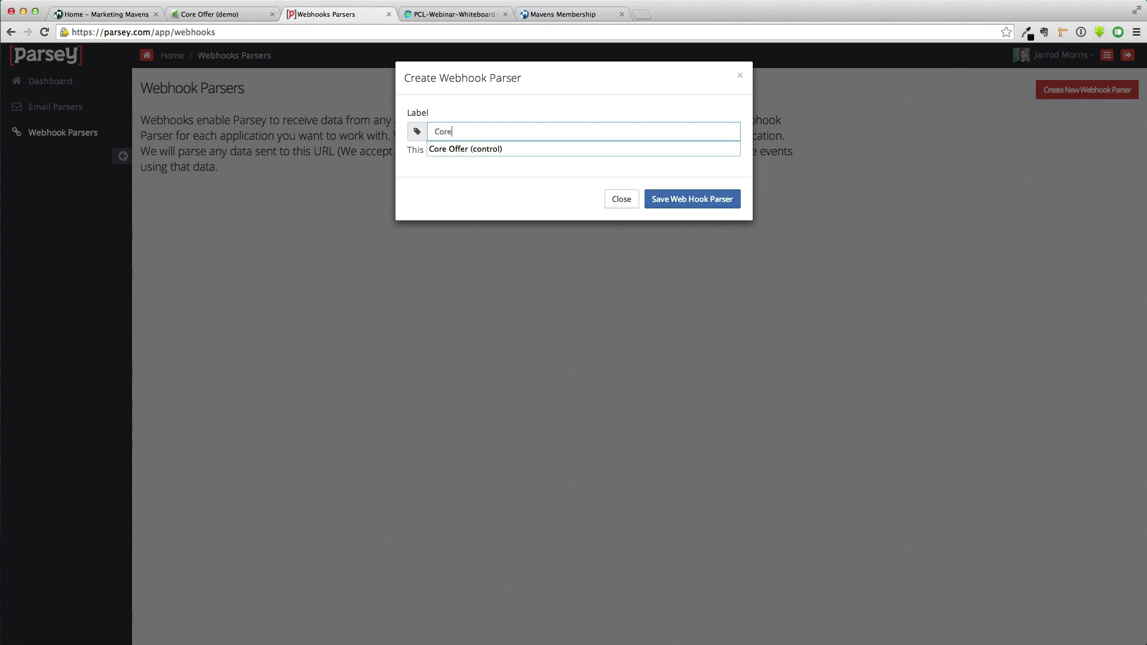
text( Offer dem)
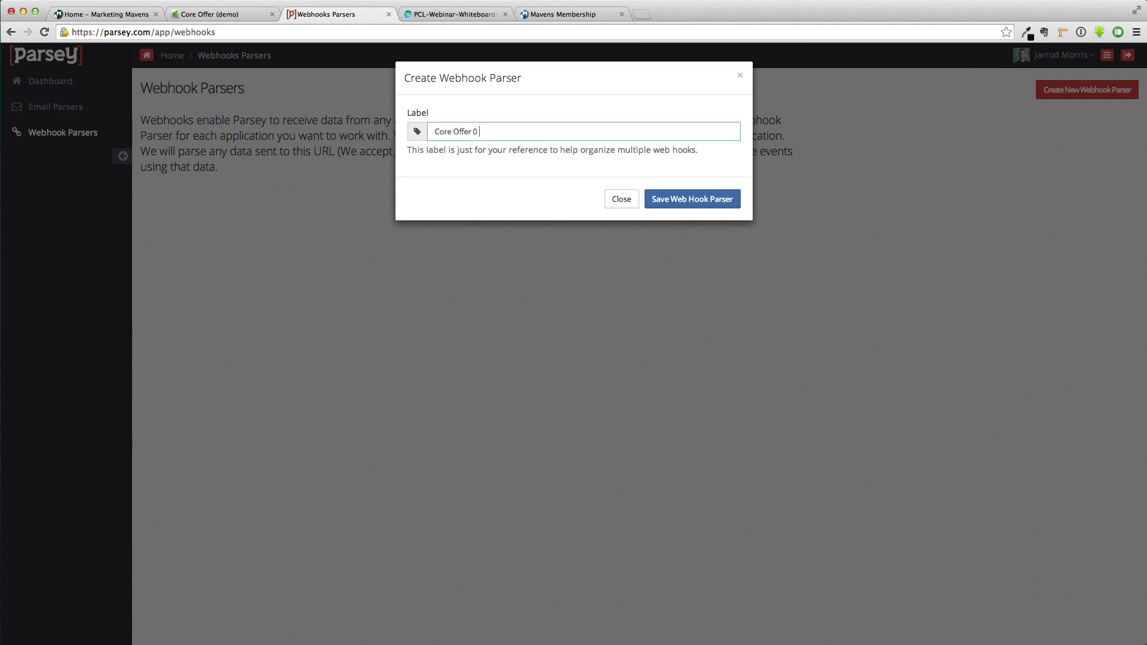
key(BackSpace)
key(BackSpace)
key(BackSpace)
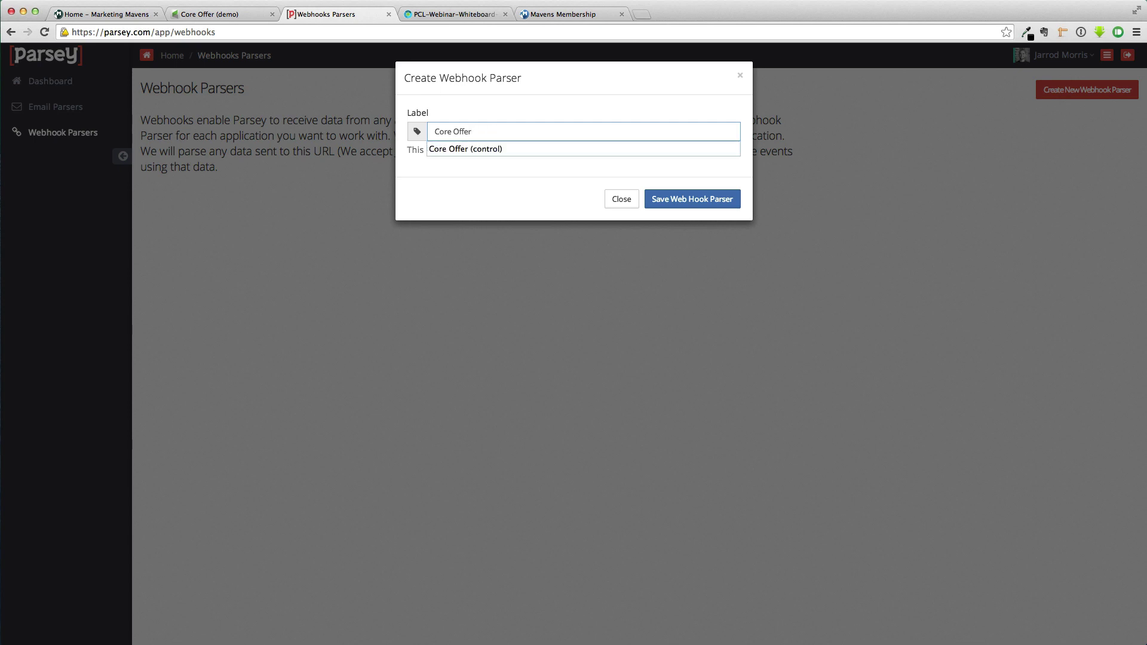
text(- Split Test)
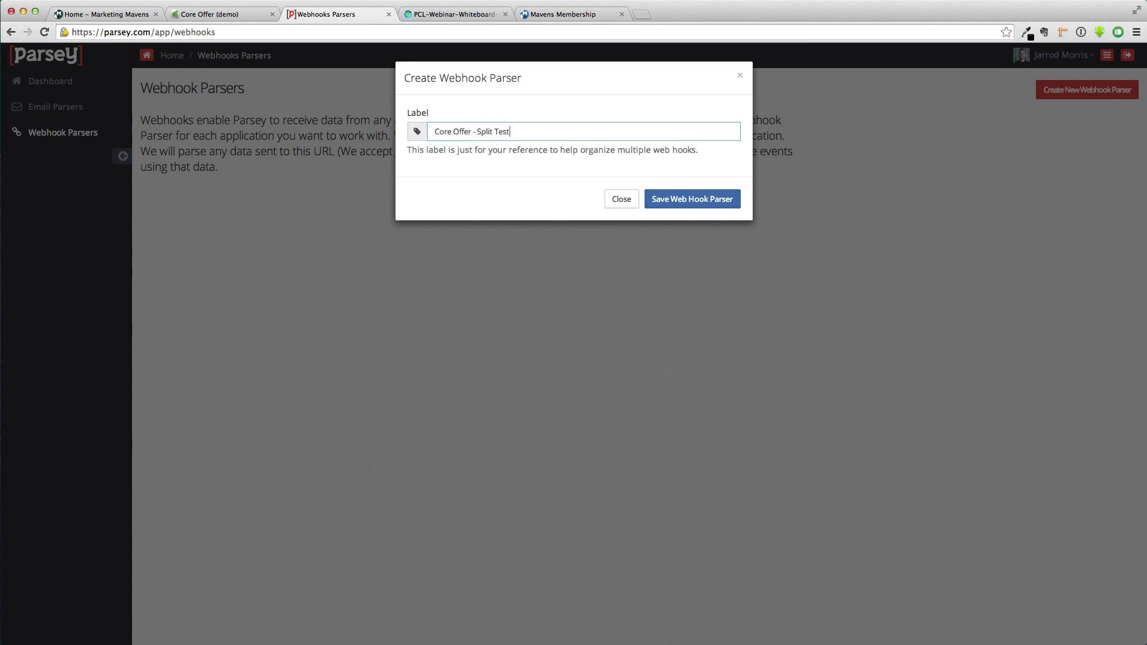
click(679, 195)
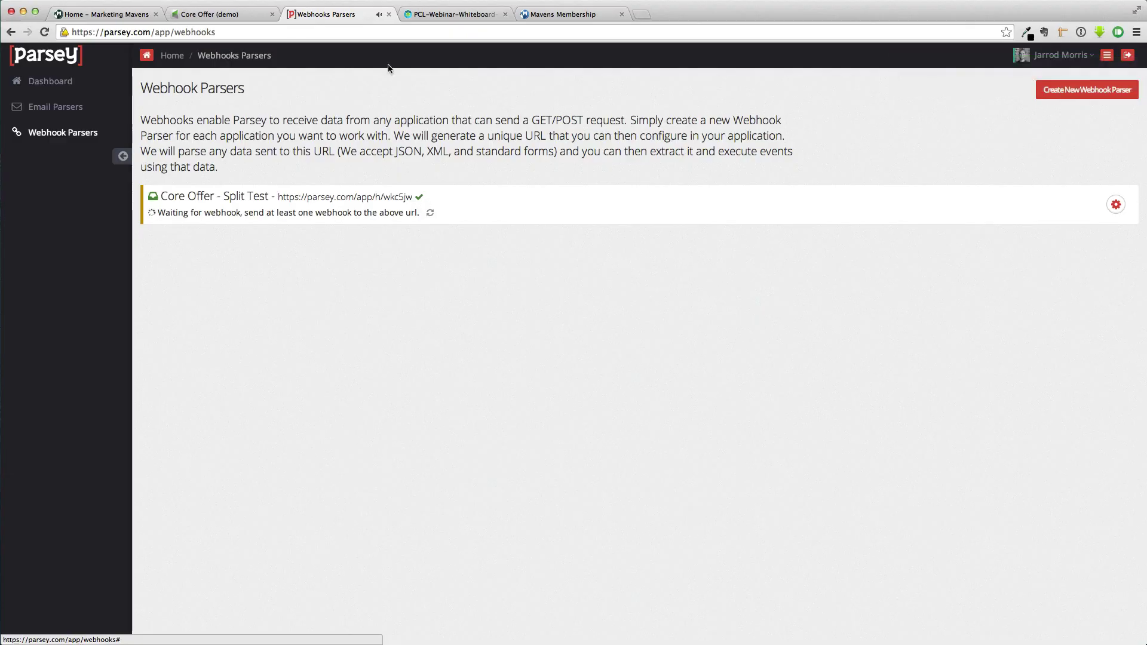
click(209, 14)
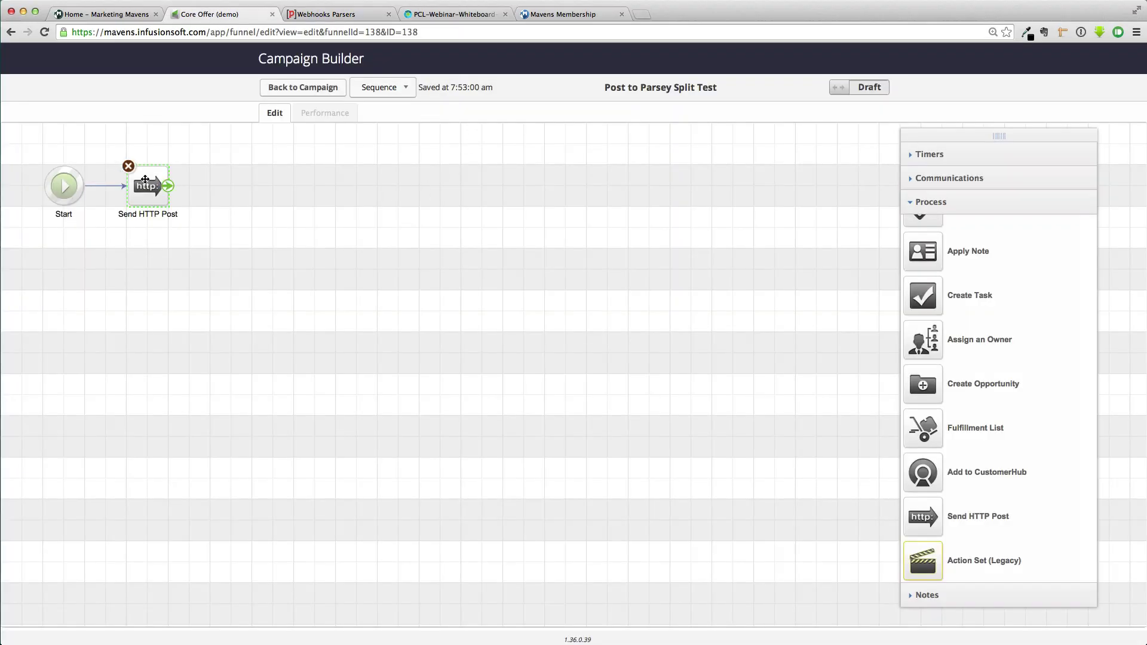
Point the HTTP post at the Parsey webhook URL with contactId = ~Contact.Id~, marked Ready
double_click(148, 185)
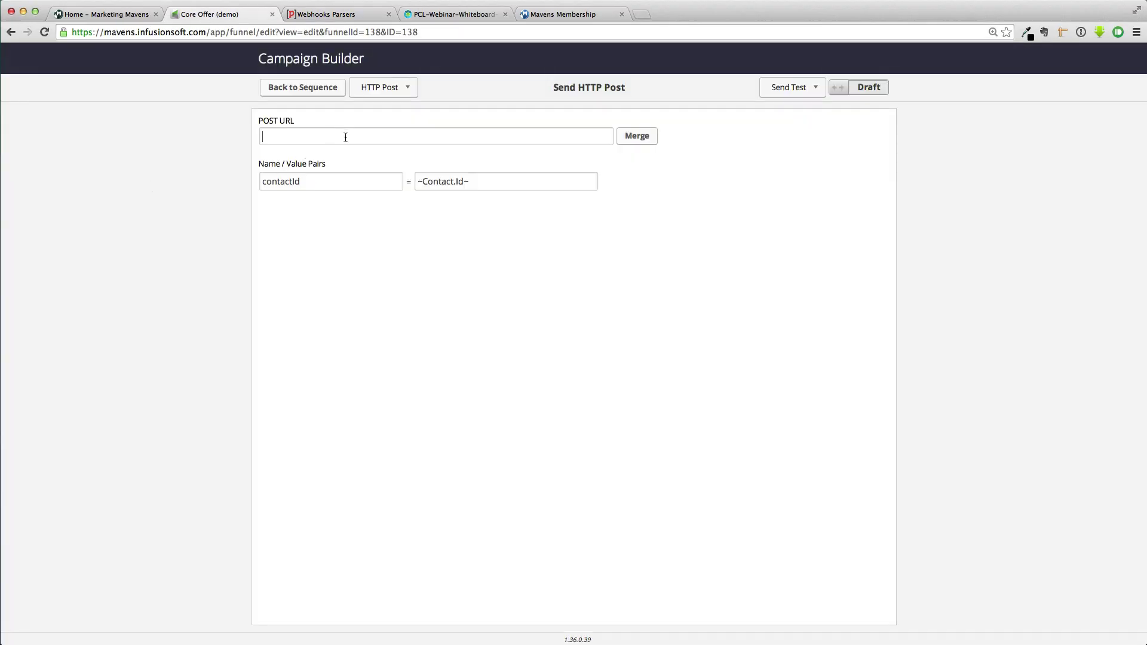
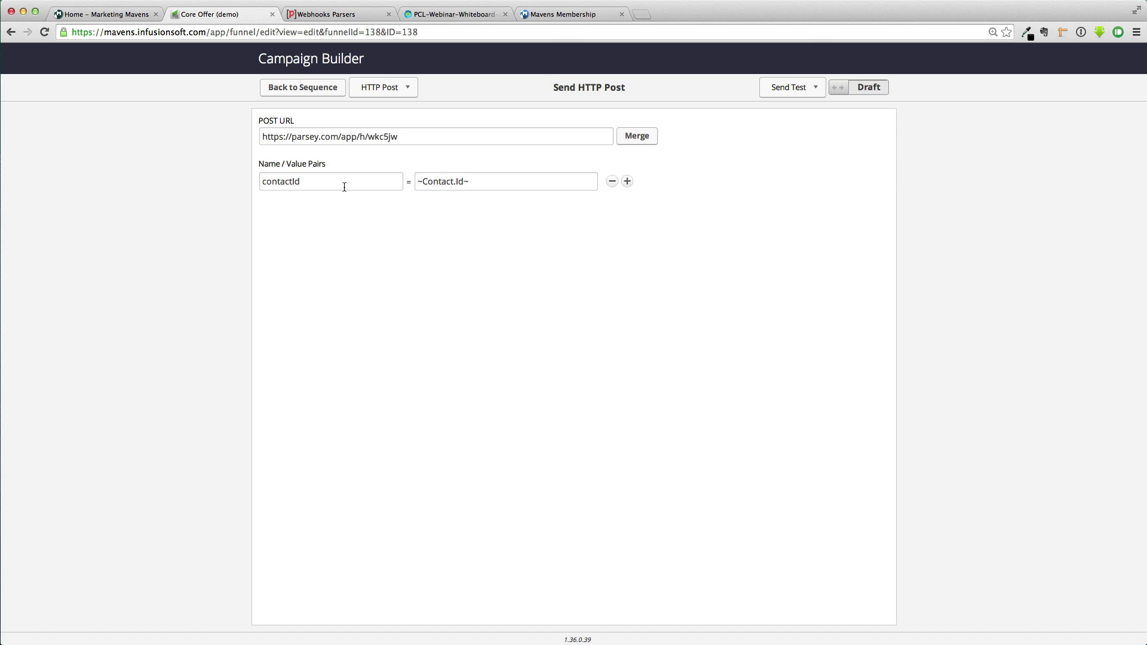
double_click(338, 182)
triple_click(472, 183)
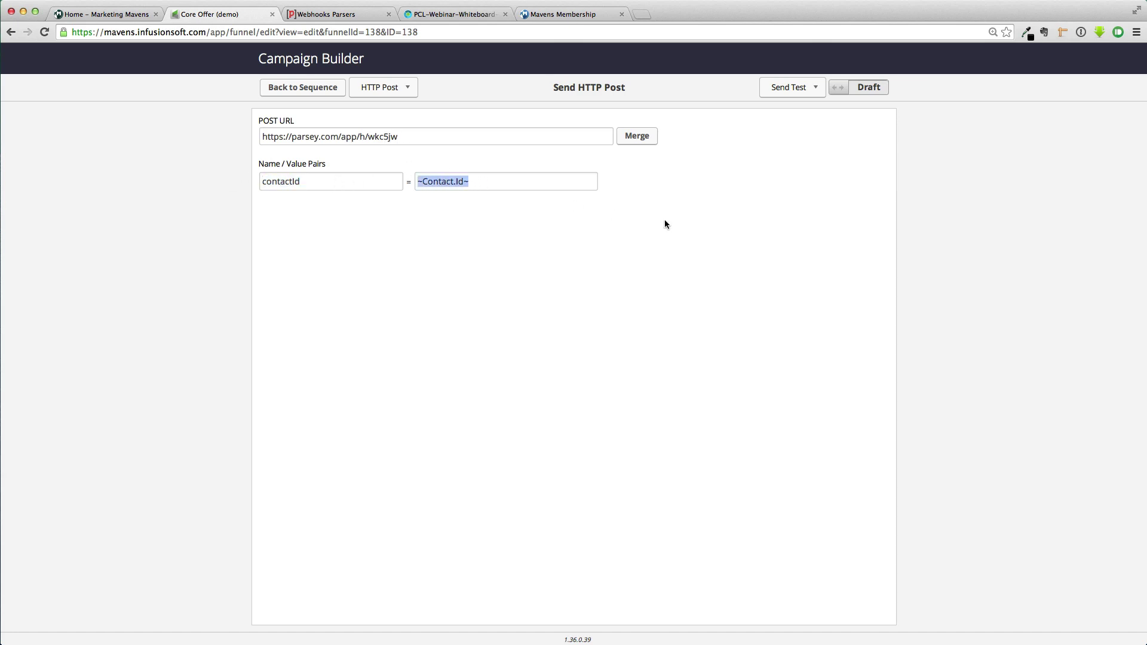
click(834, 164)
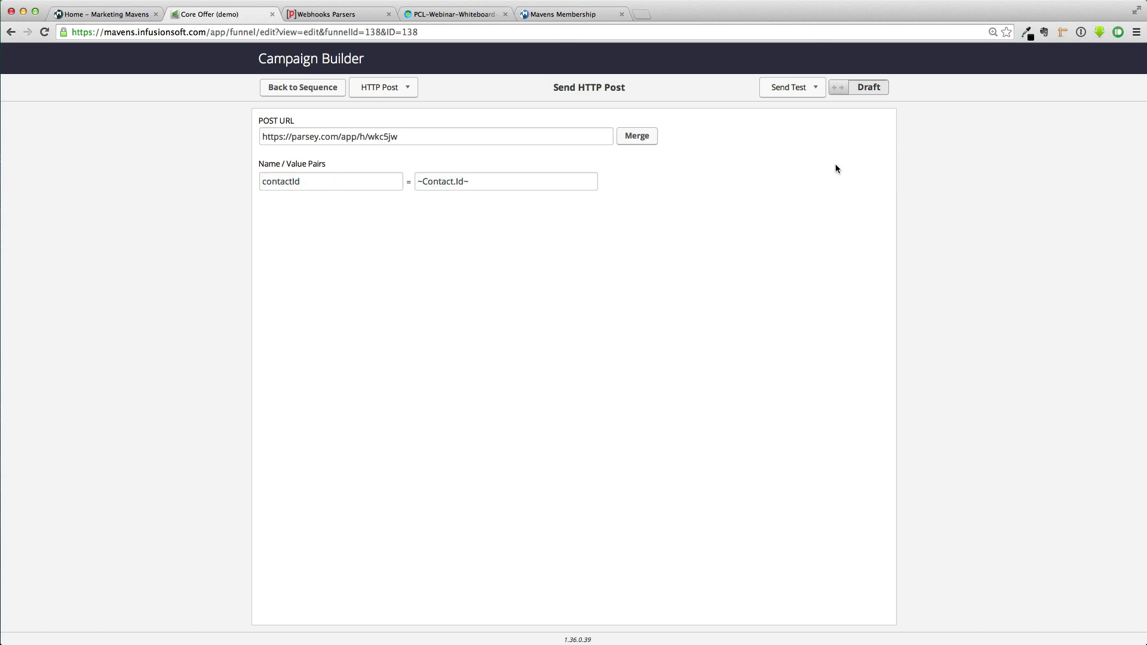
click(866, 89)
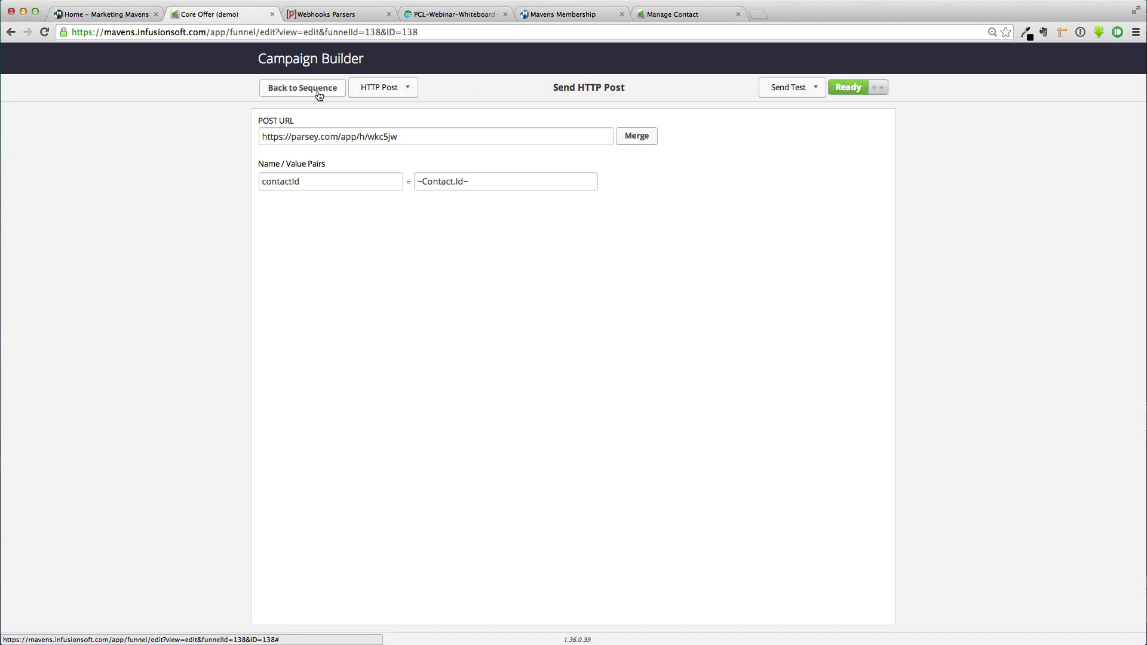
click(320, 91)
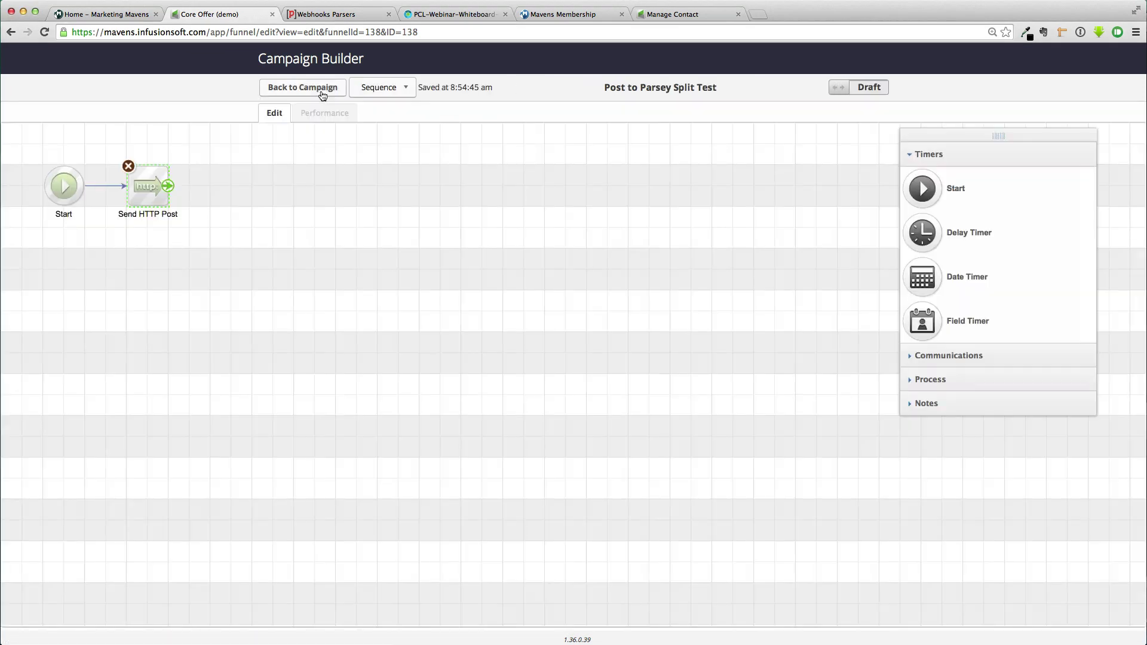
Add a tag step applying Software -> On-demand Demo Opt-in after Send HTTP Post; mark sequence Ready
click(909, 378)
drag(927, 236, 218, 167)
double_click(238, 184)
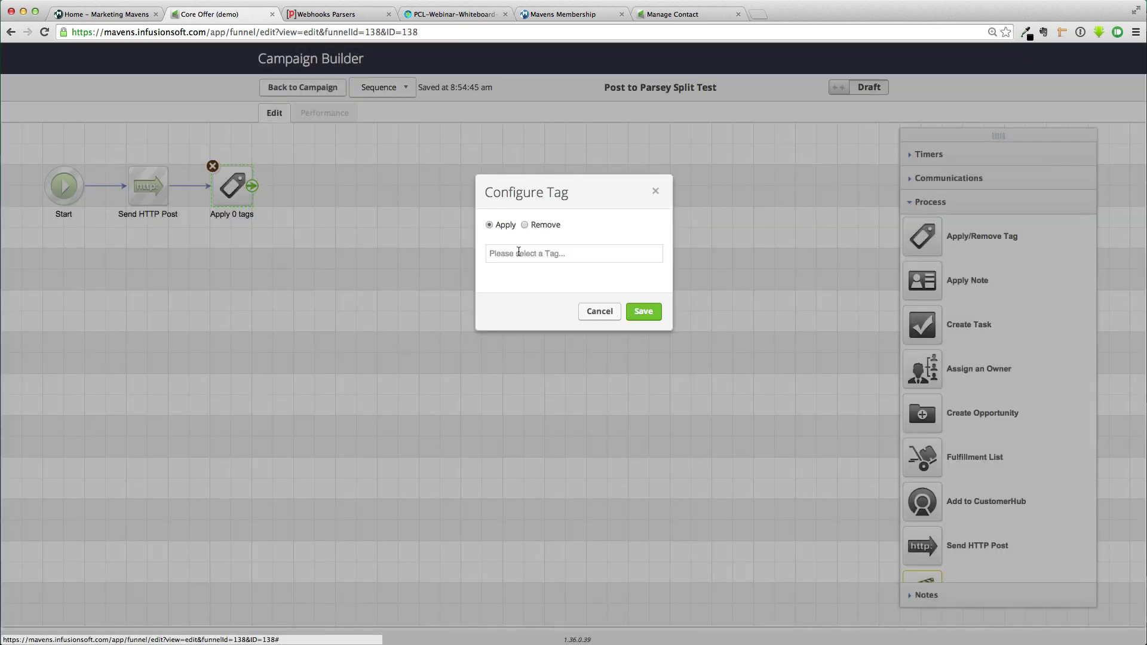
click(519, 252)
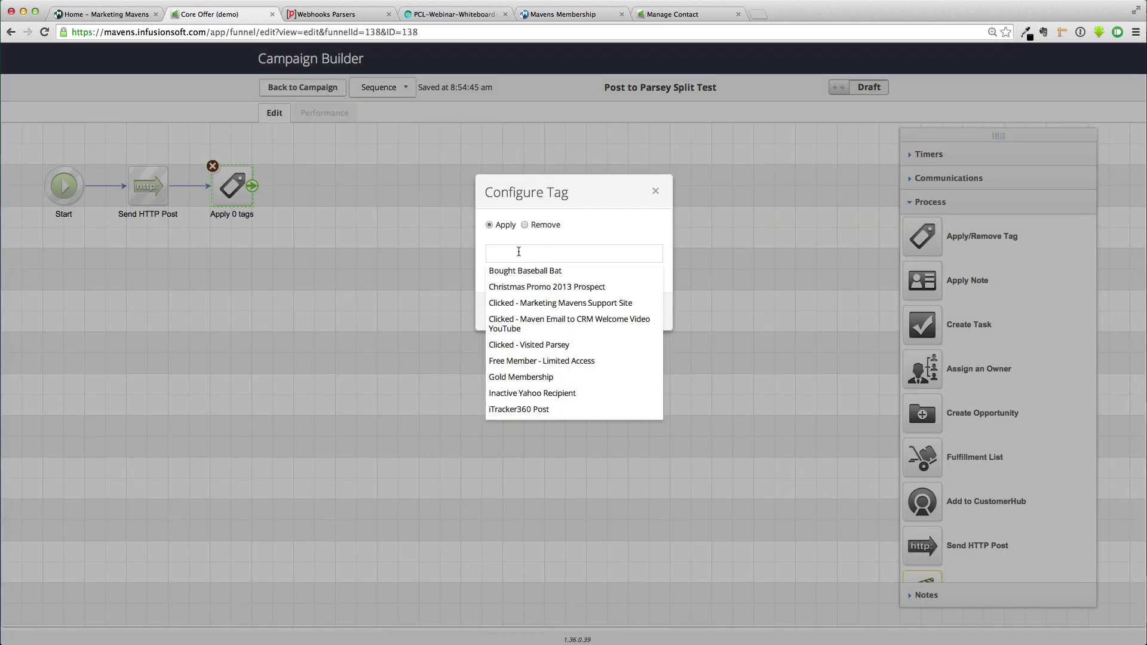
text(optin)
key(BackSpace)
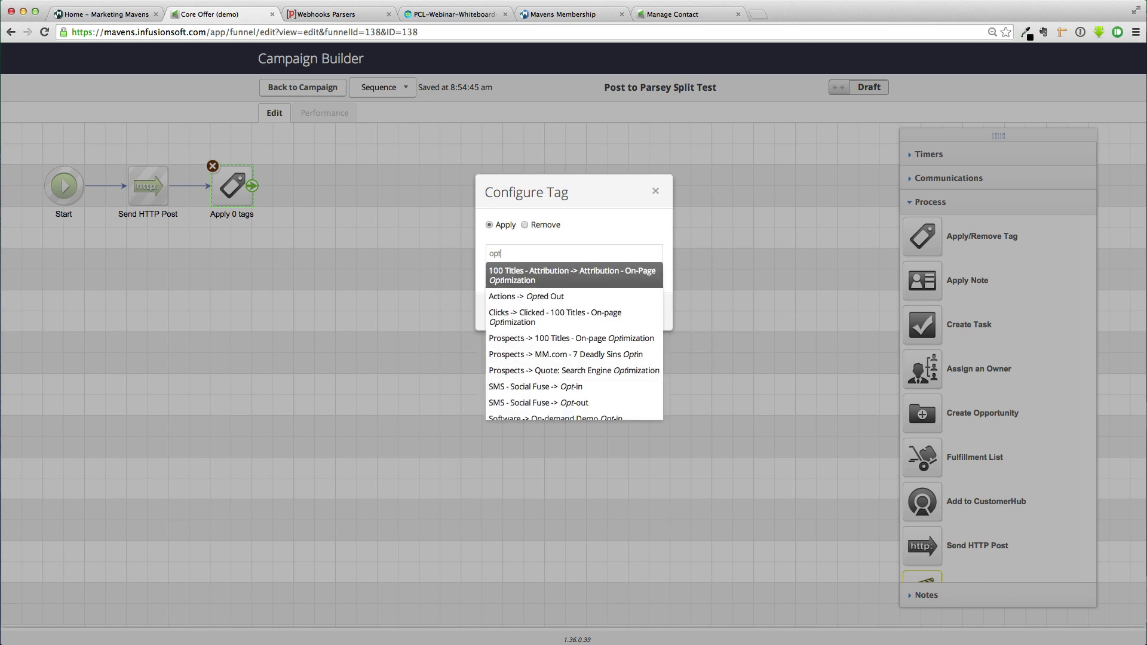
text(-in)
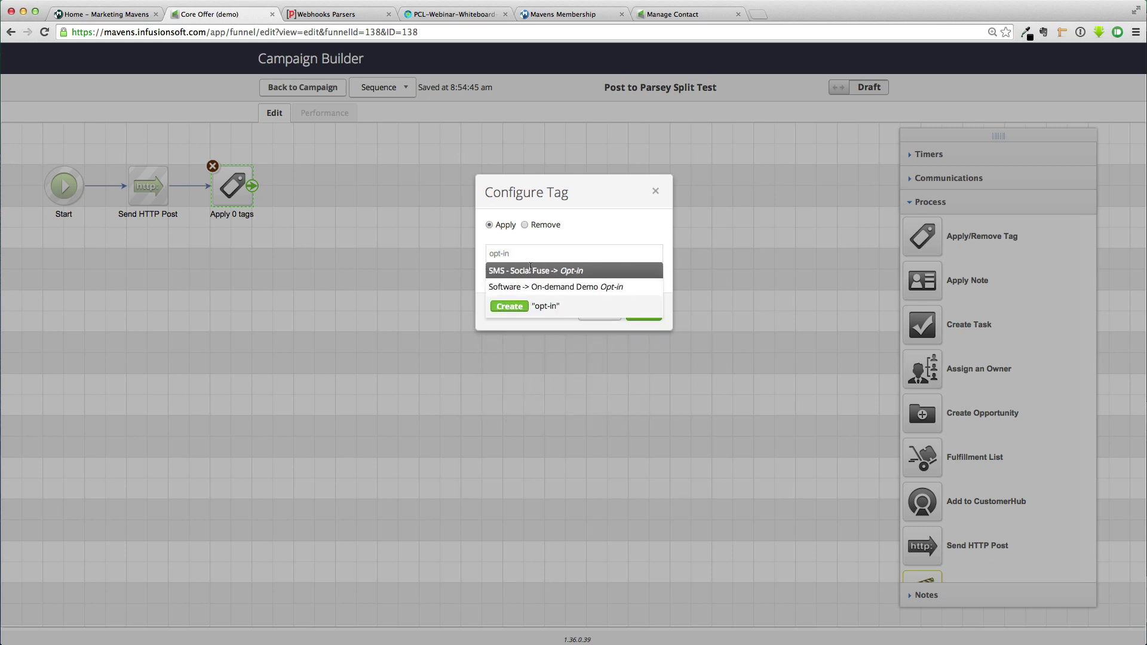
click(542, 288)
click(658, 331)
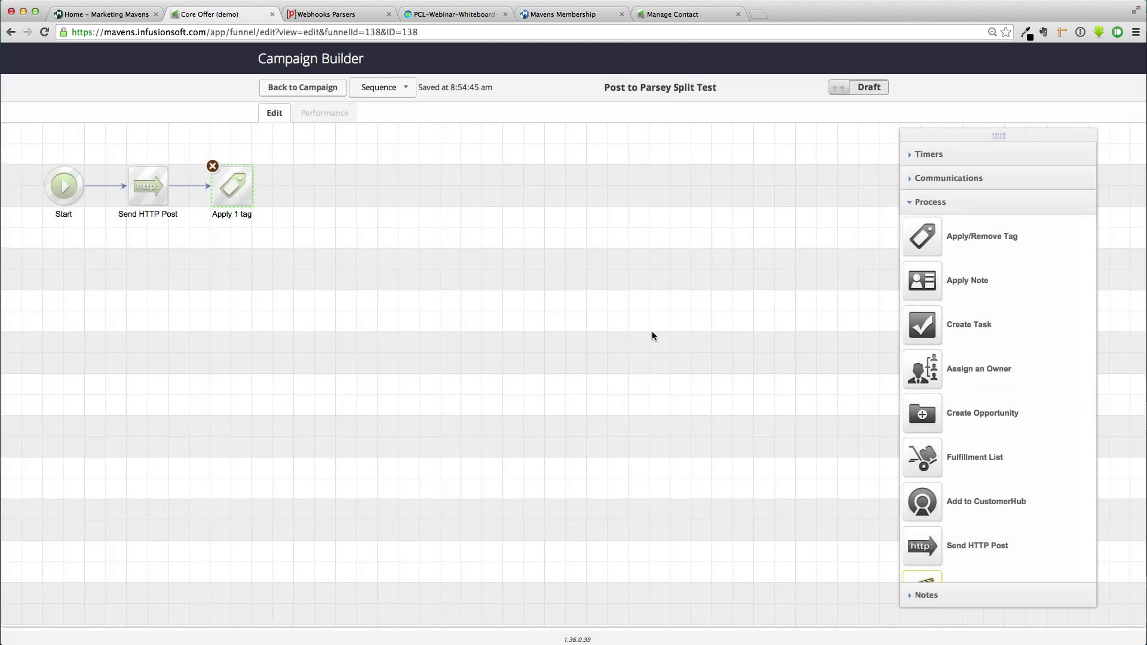
click(863, 87)
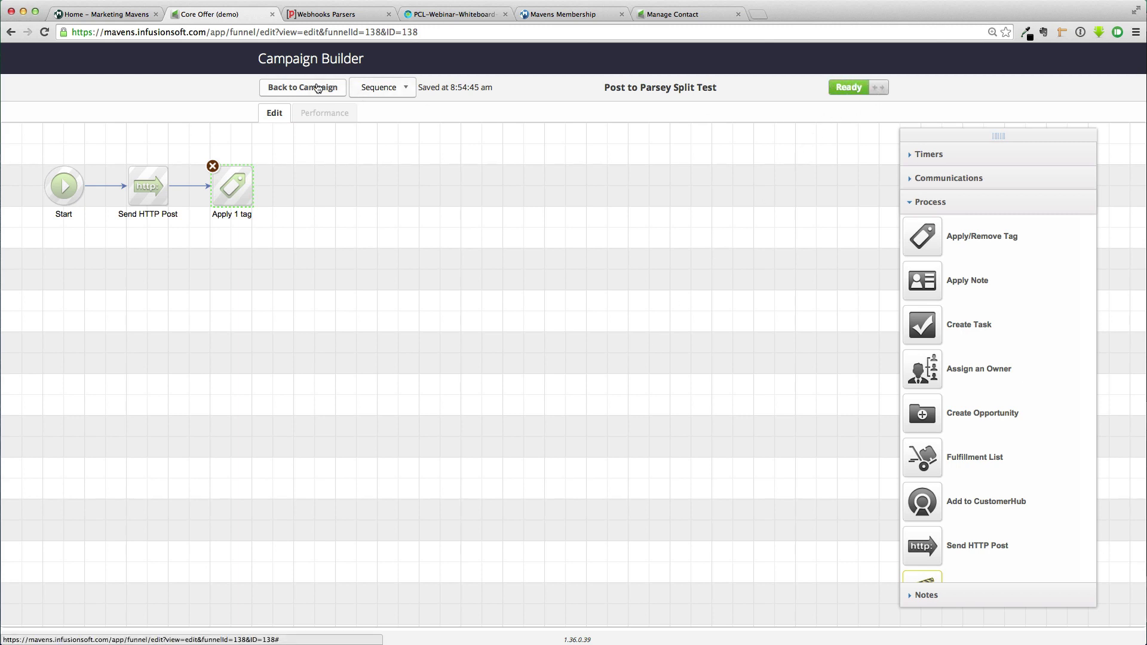
Publish the Core Offer (demo) campaign with its new Post to Parsey Split Test sequence
click(316, 88)
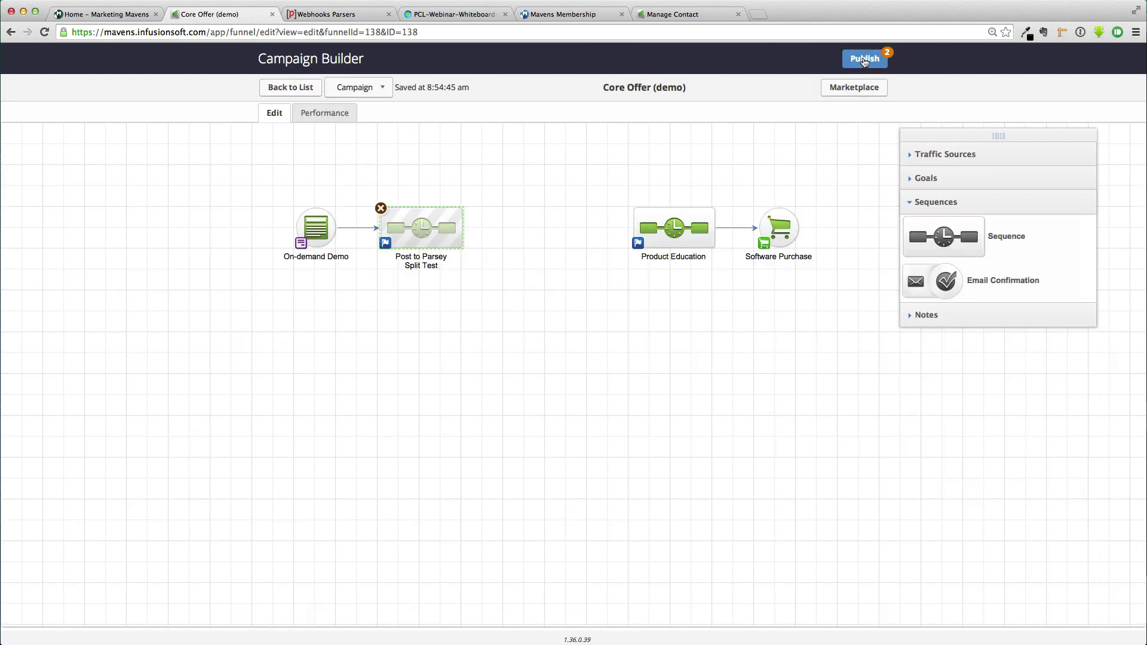
click(865, 59)
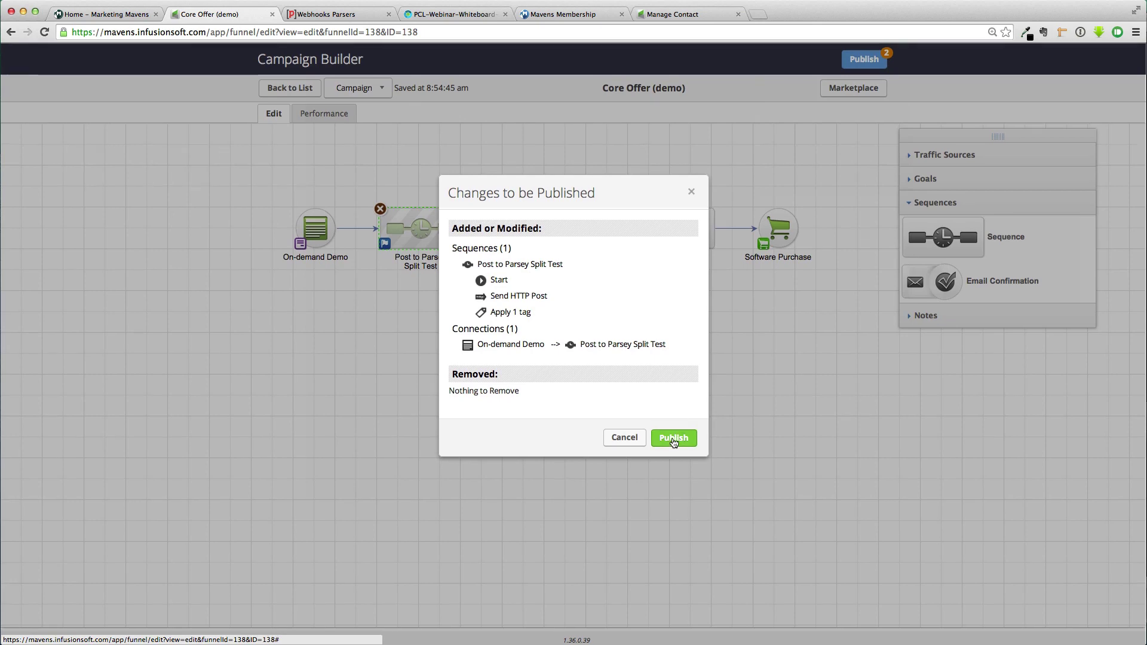
click(672, 438)
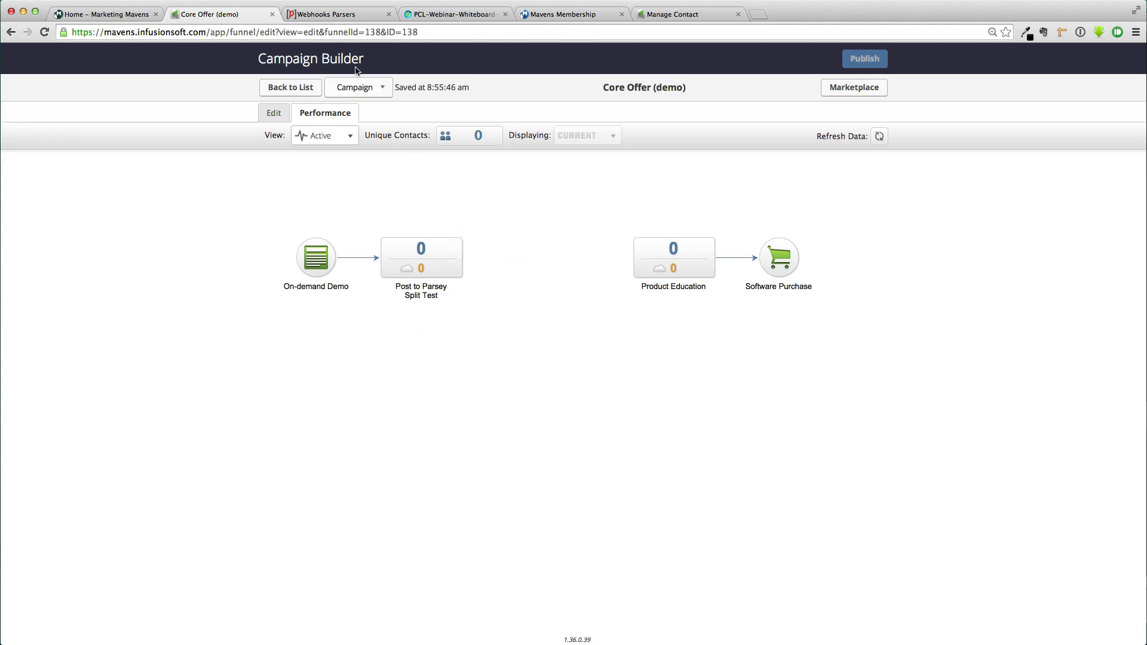
click(348, 14)
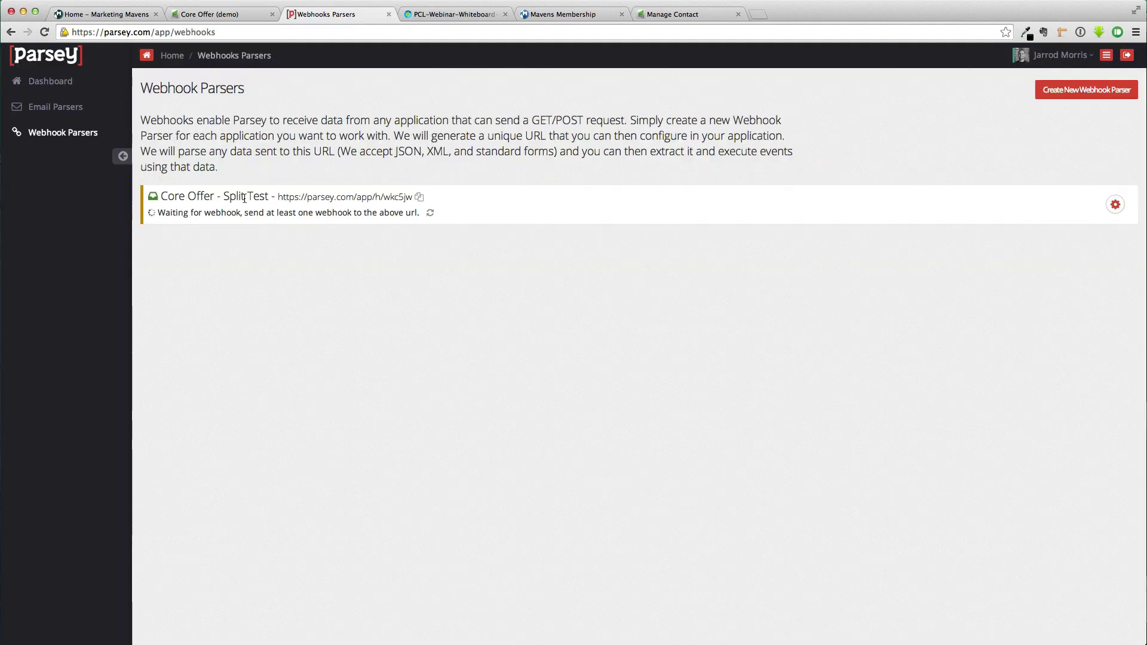
Add a ContactId field to the Split Test parser from the received webhook data
click(431, 216)
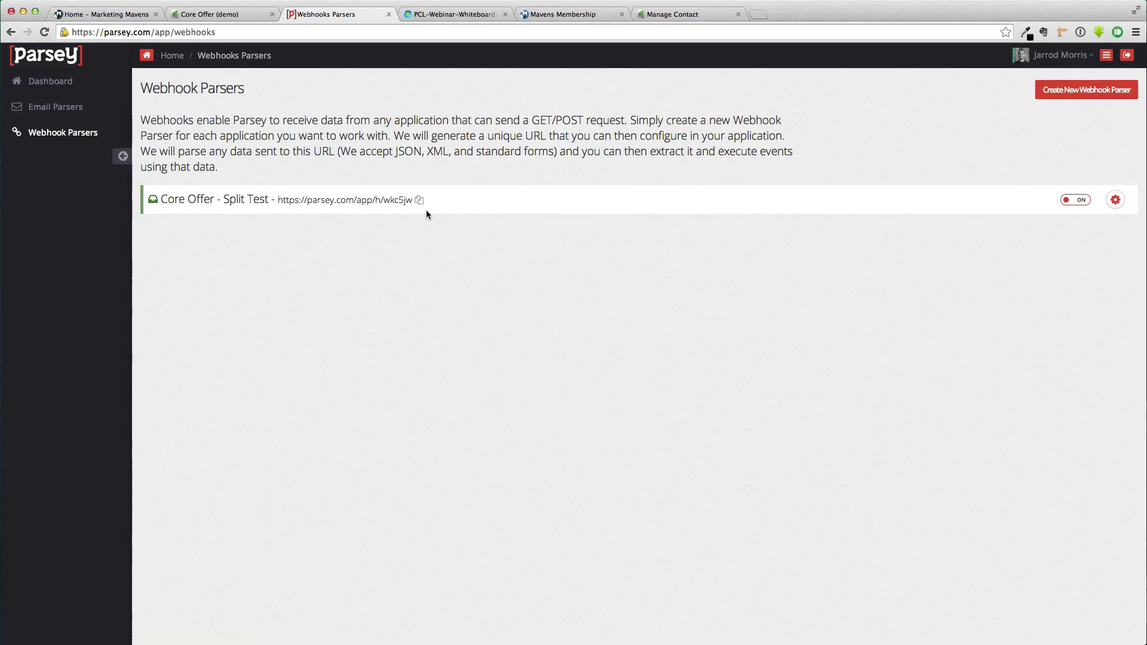
click(1115, 199)
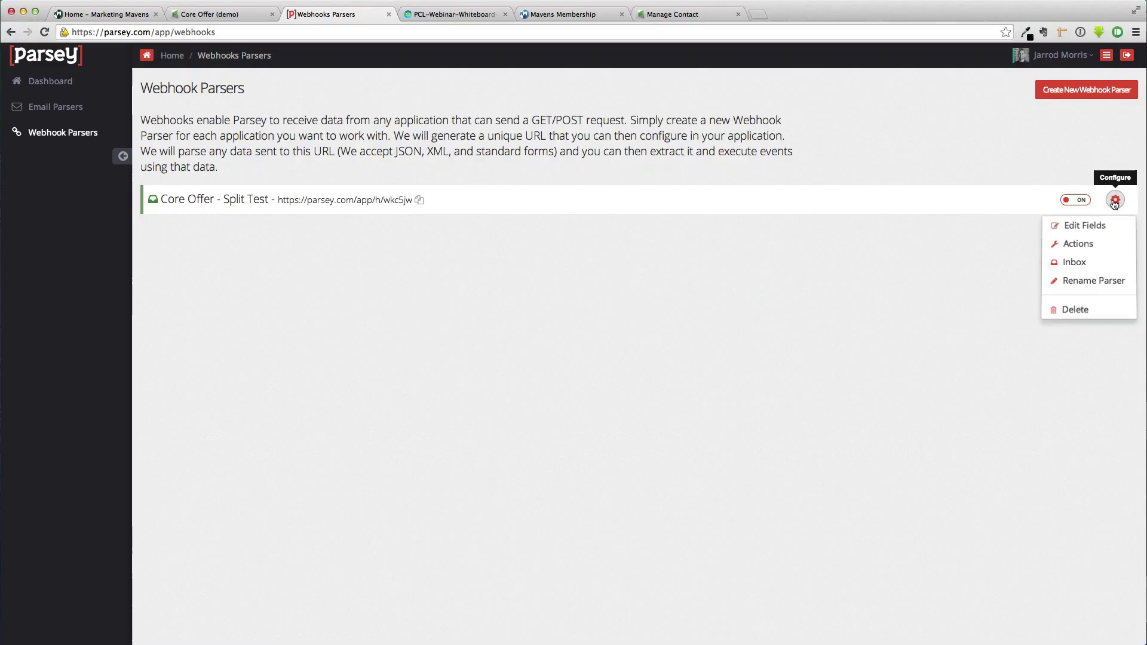
click(1087, 228)
click(584, 135)
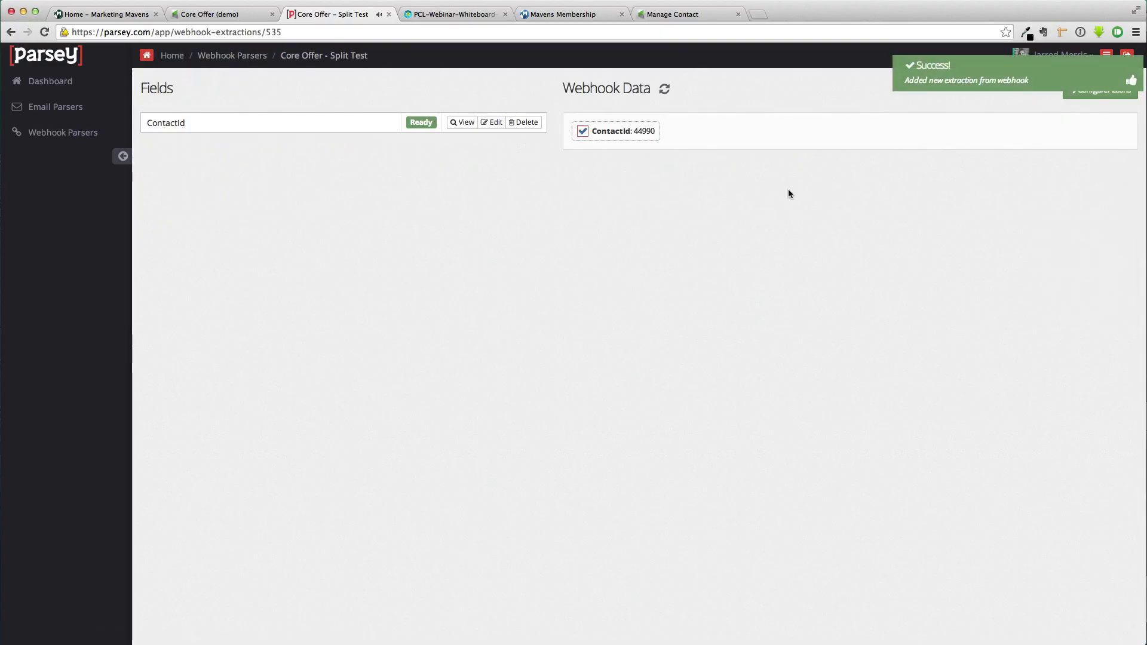
Create an Infusionsoft action for the parser connected to the Sandbox 2 account
click(1087, 95)
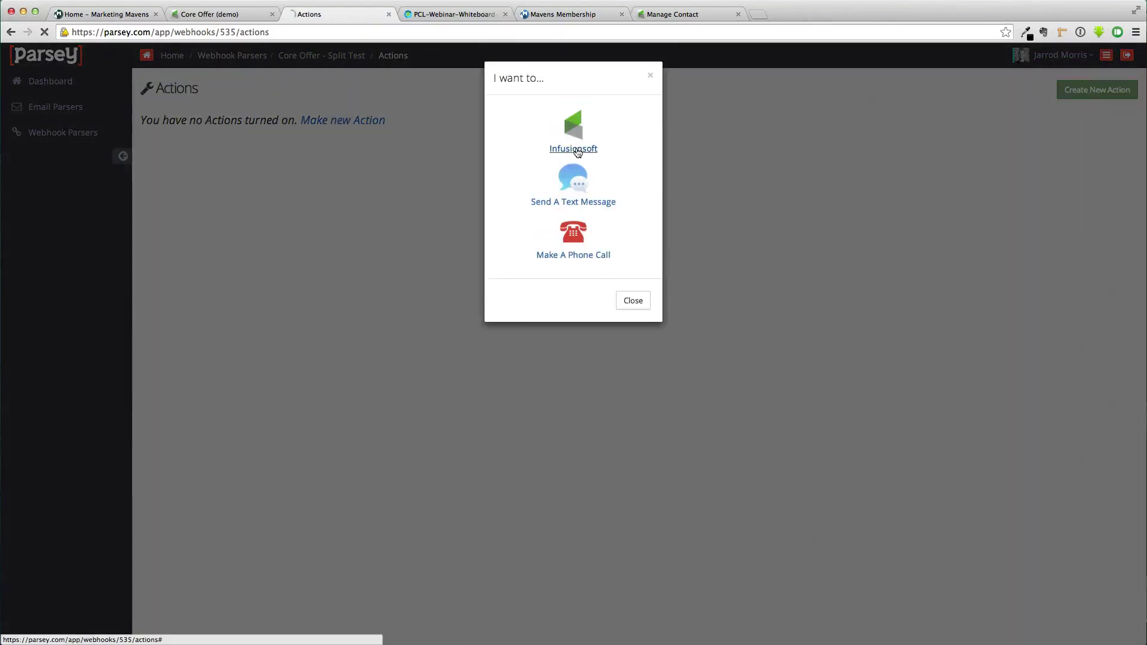
click(572, 149)
click(265, 161)
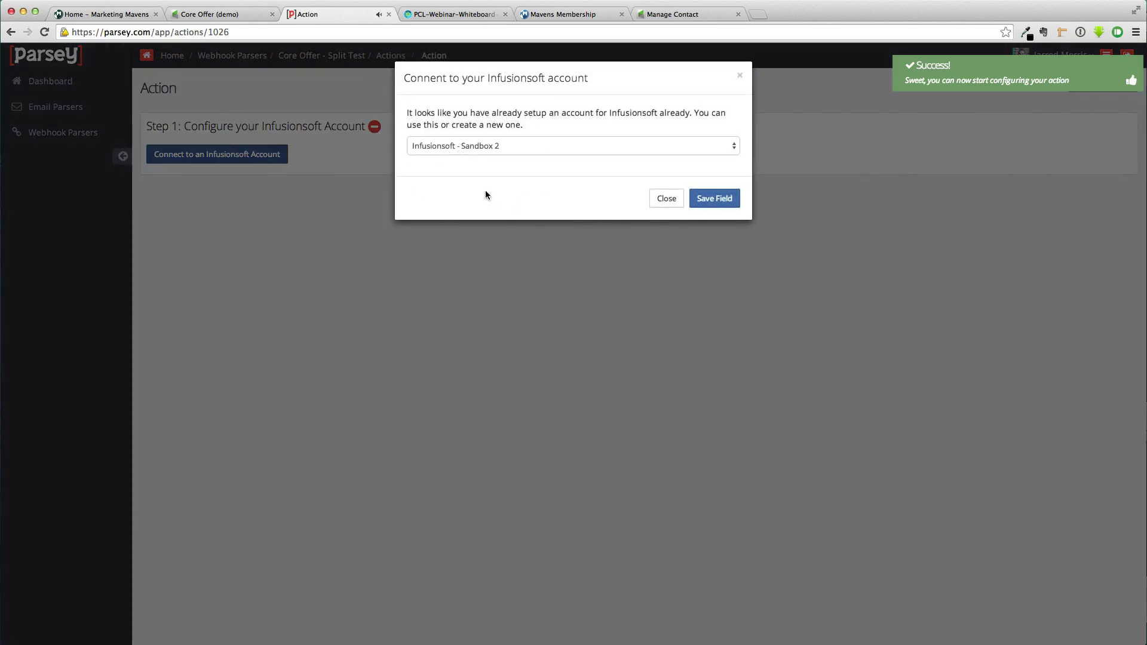
click(496, 146)
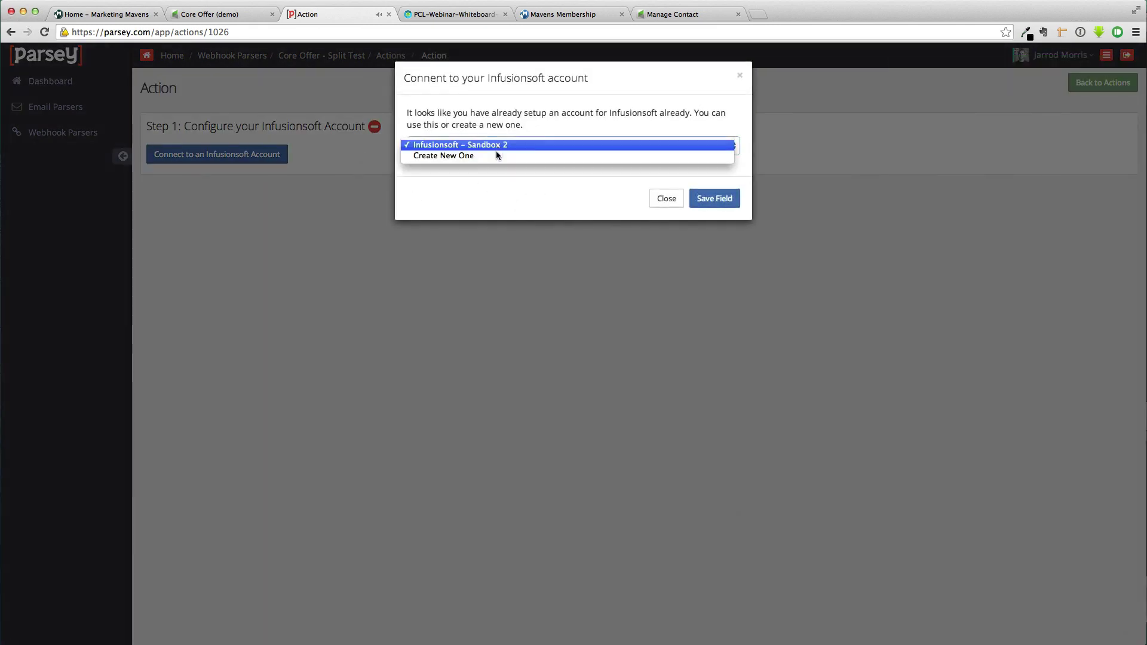
click(552, 111)
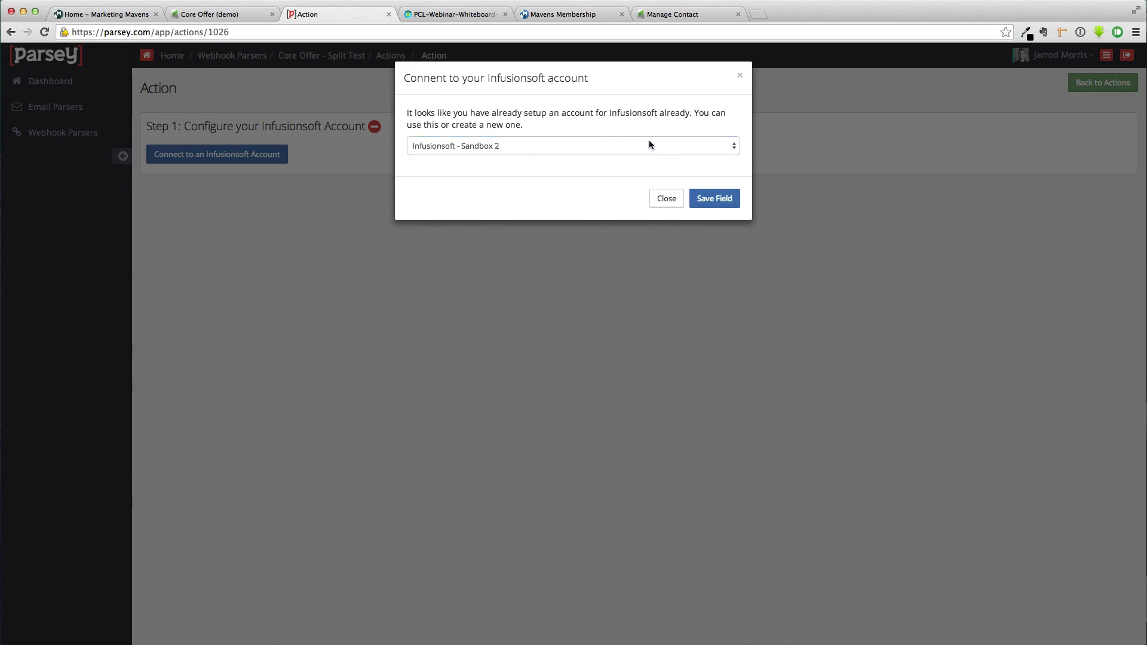
click(708, 203)
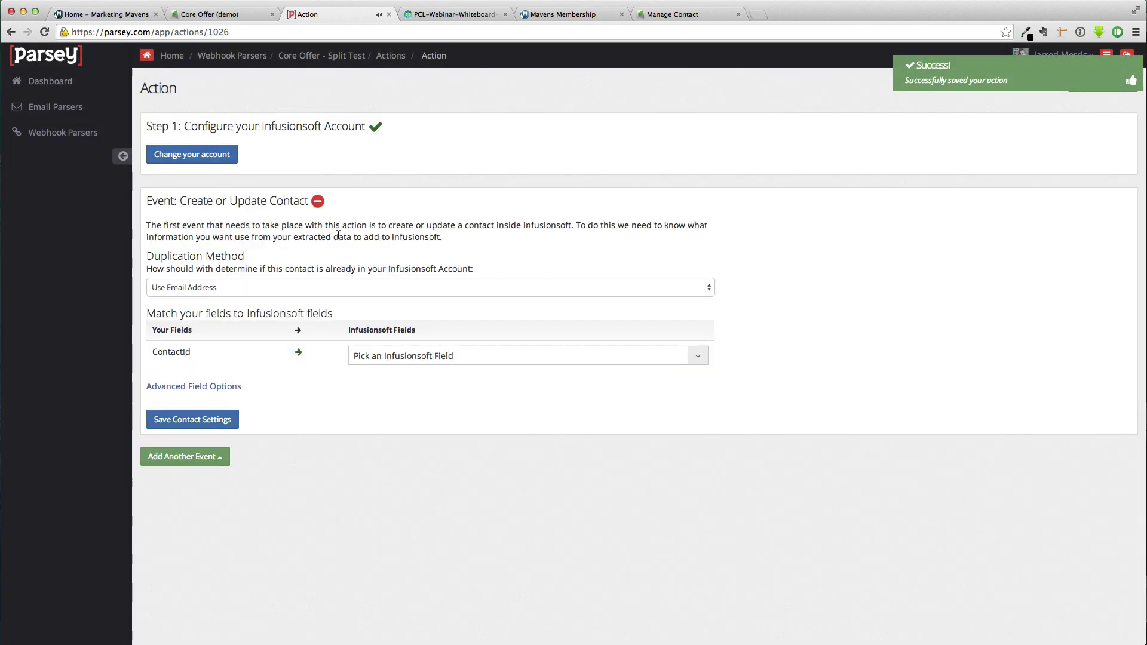
Match contacts by provided Contact Id, map ContactId to update the existing record, and save
click(254, 288)
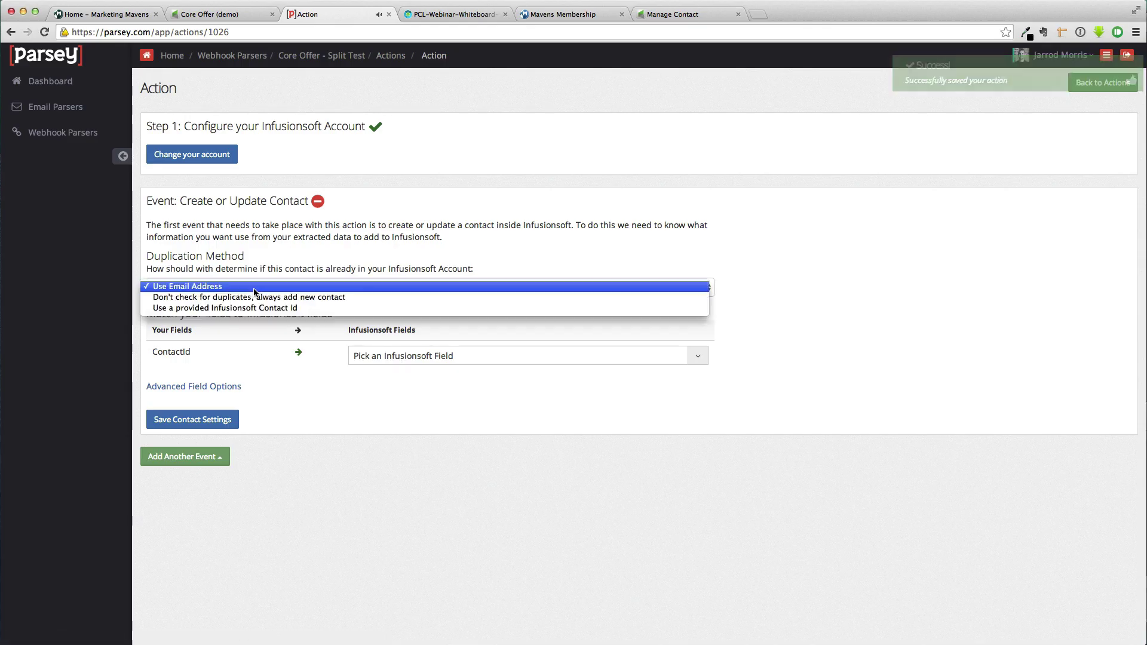
click(288, 309)
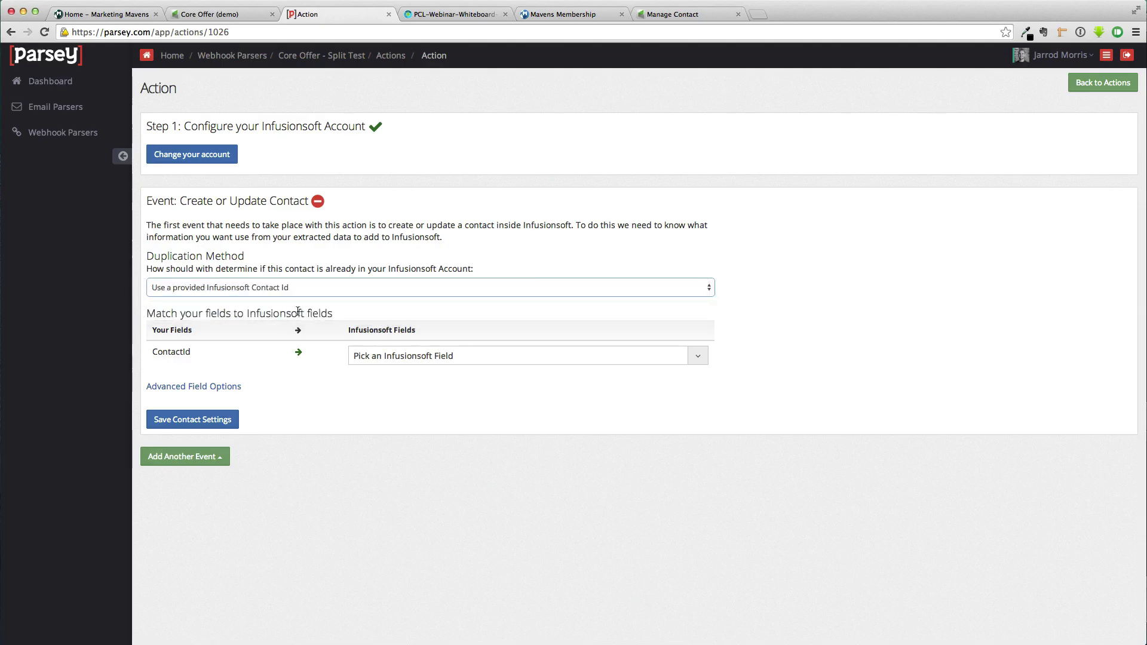
click(444, 359)
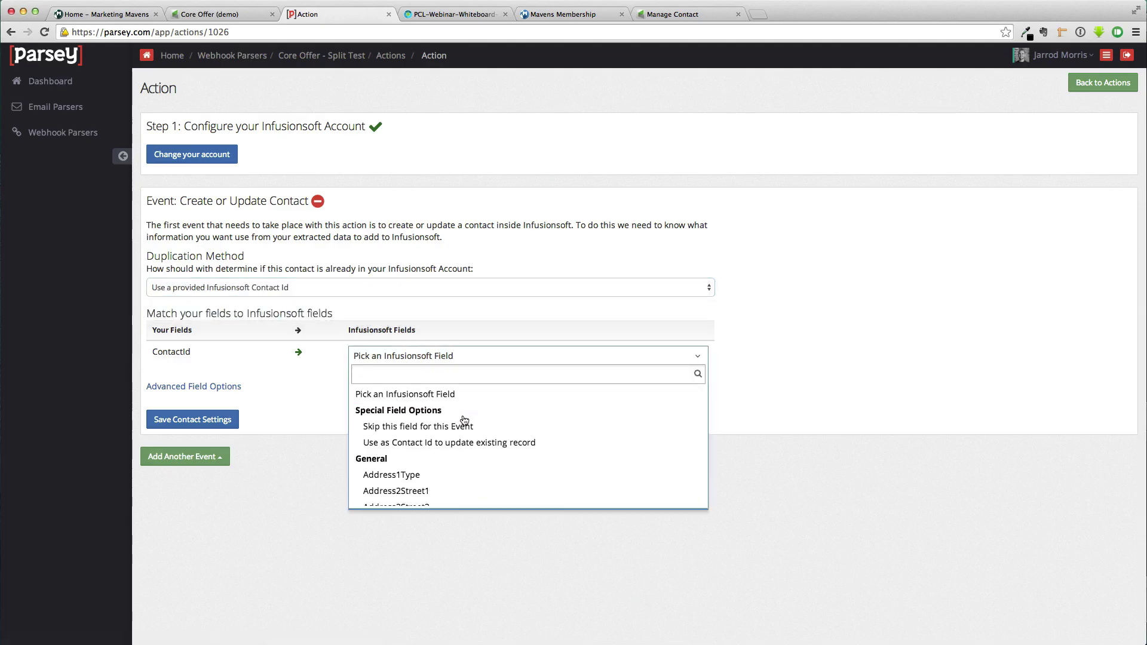
text(id)
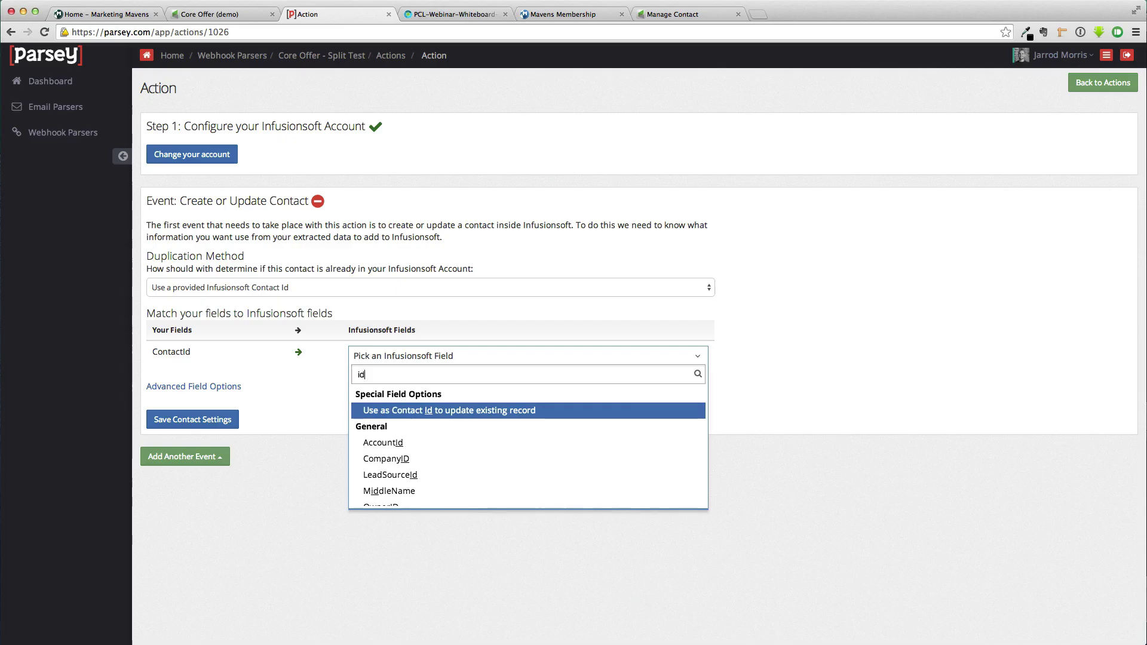
click(456, 410)
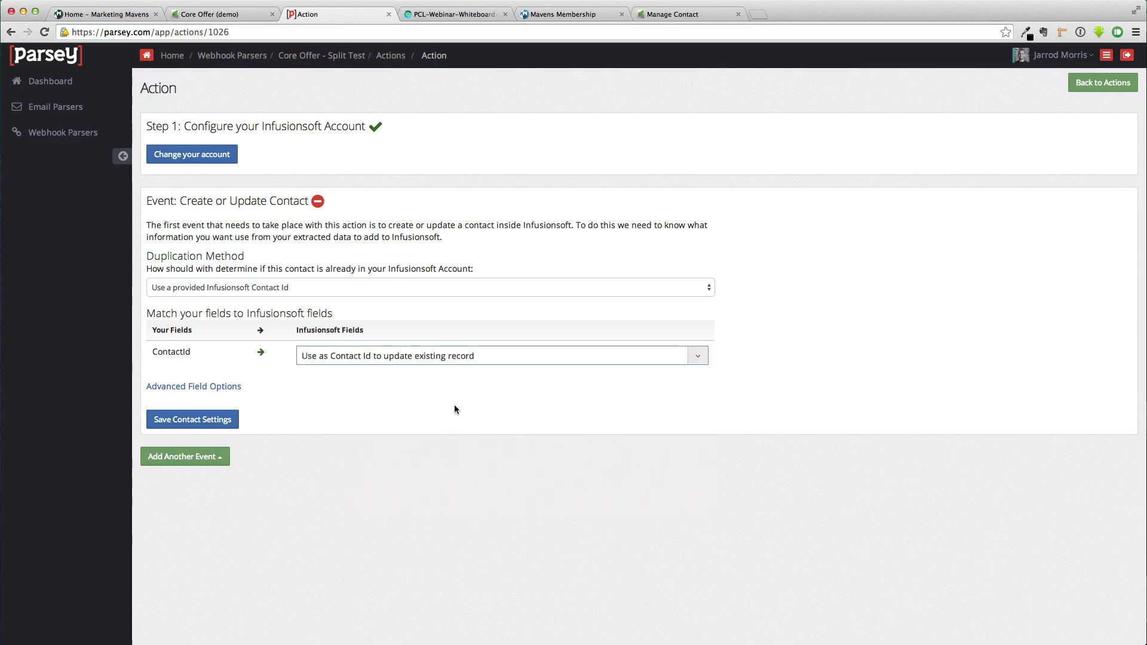
click(182, 420)
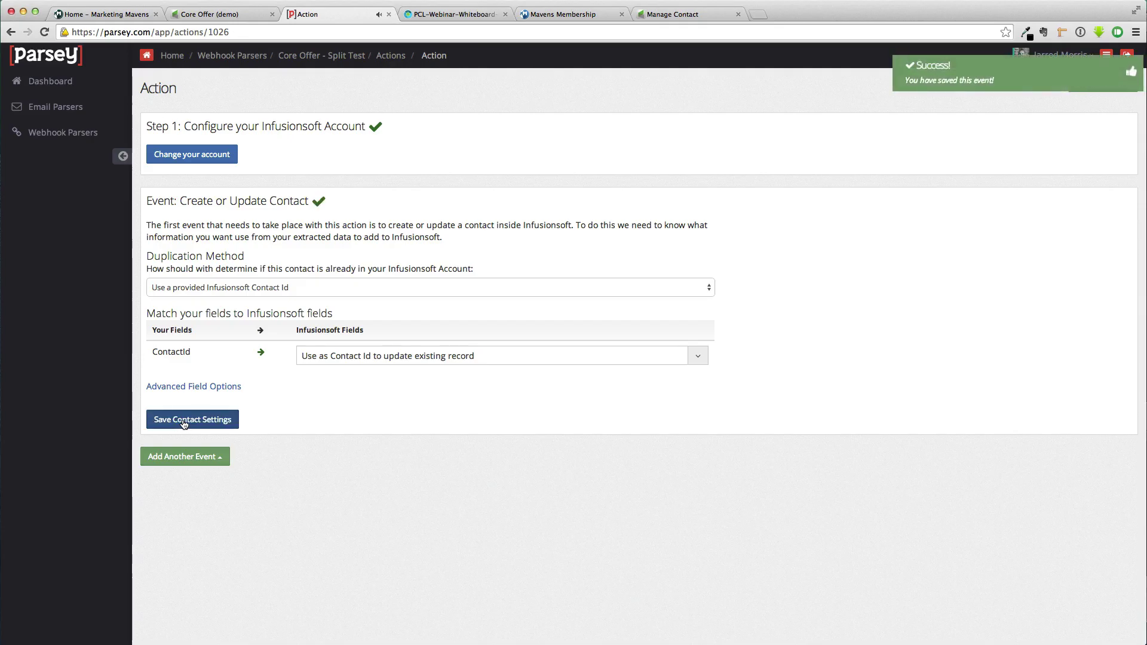
Add an Apply Tag event with Core Offer (control) and Core Offer (competitor) tags
click(227, 459)
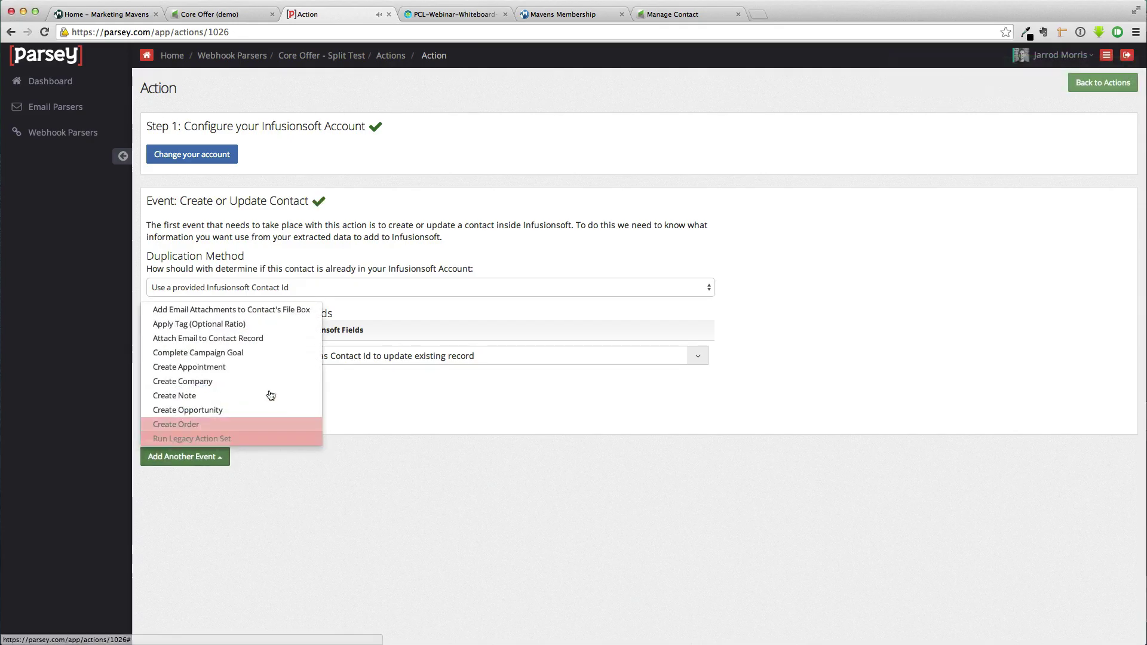
click(263, 324)
click(200, 420)
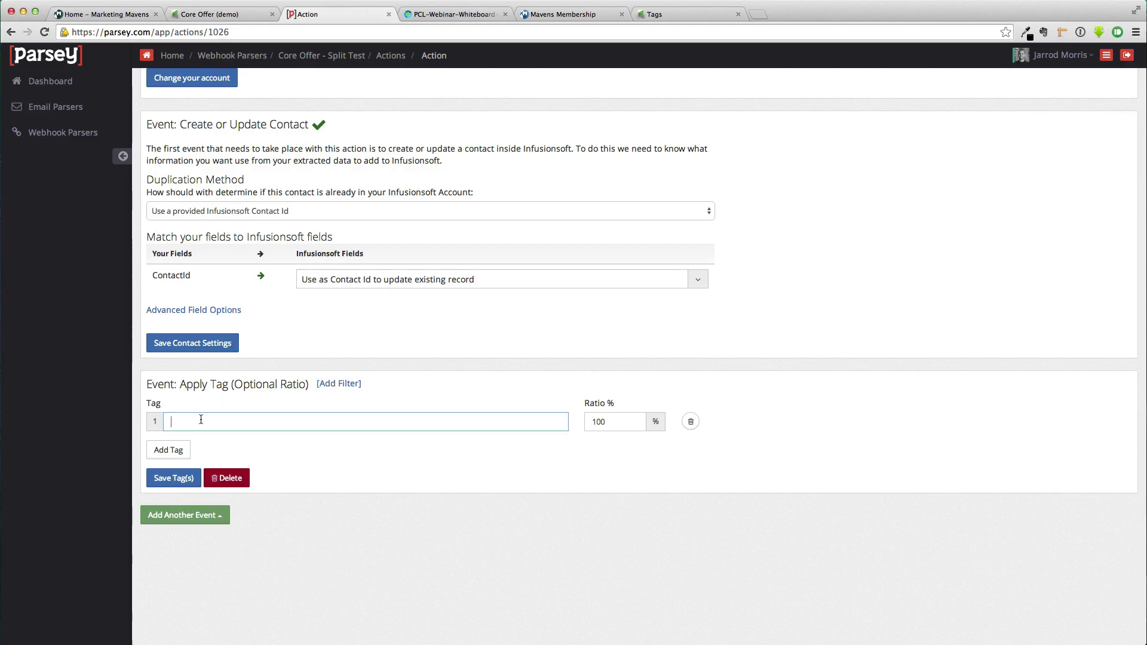
text(Core)
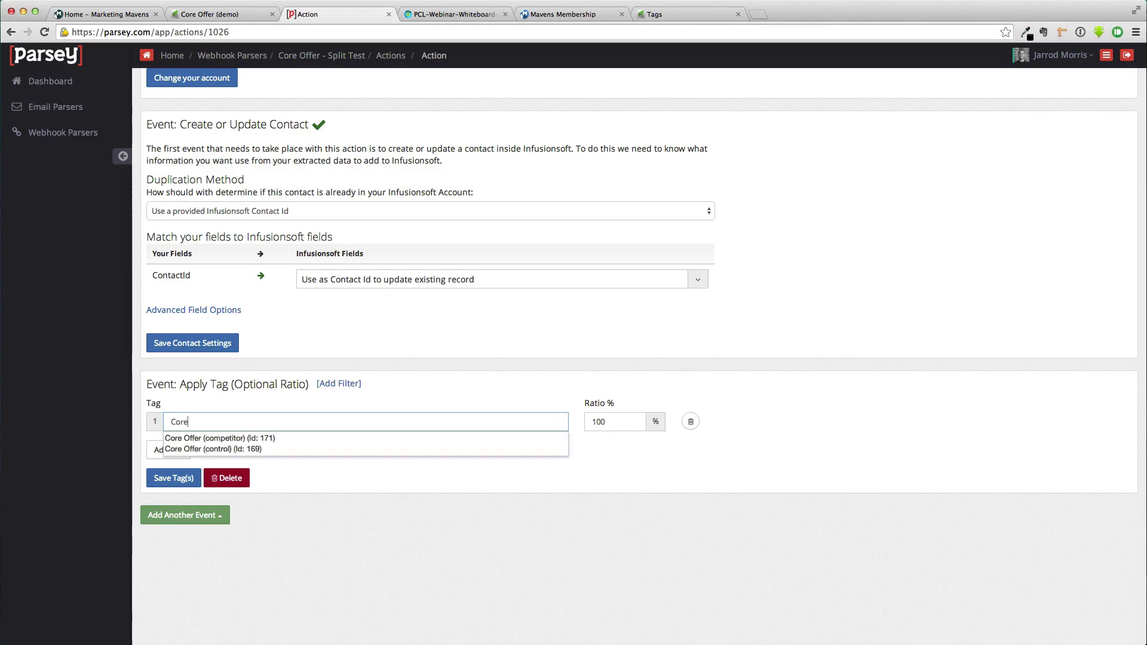
click(196, 449)
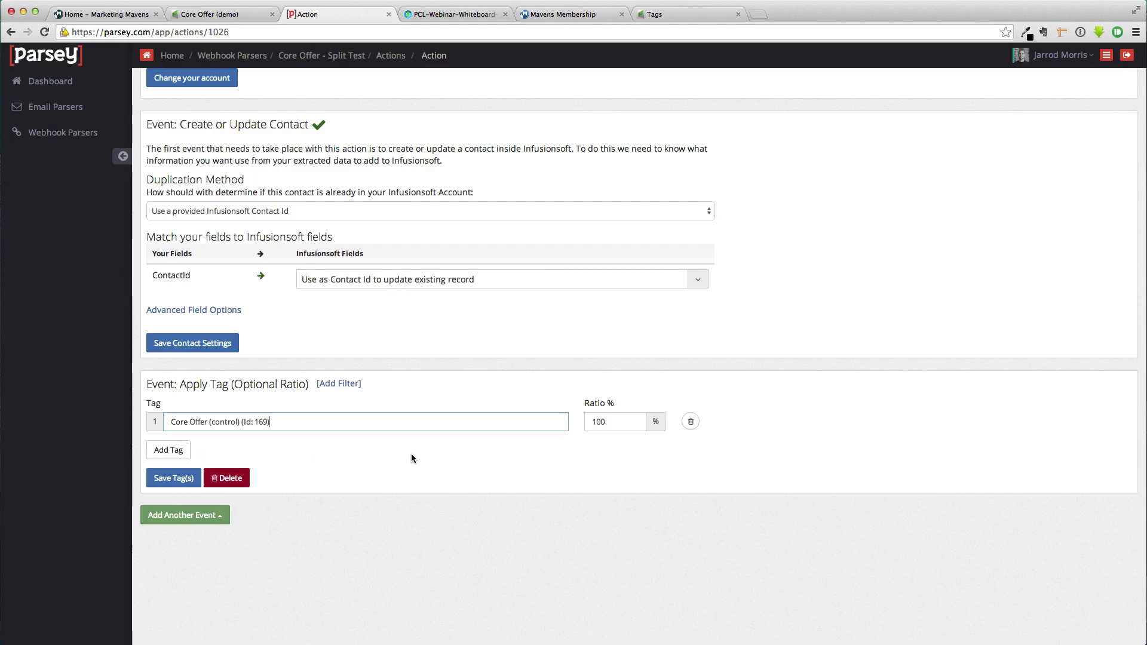
click(168, 450)
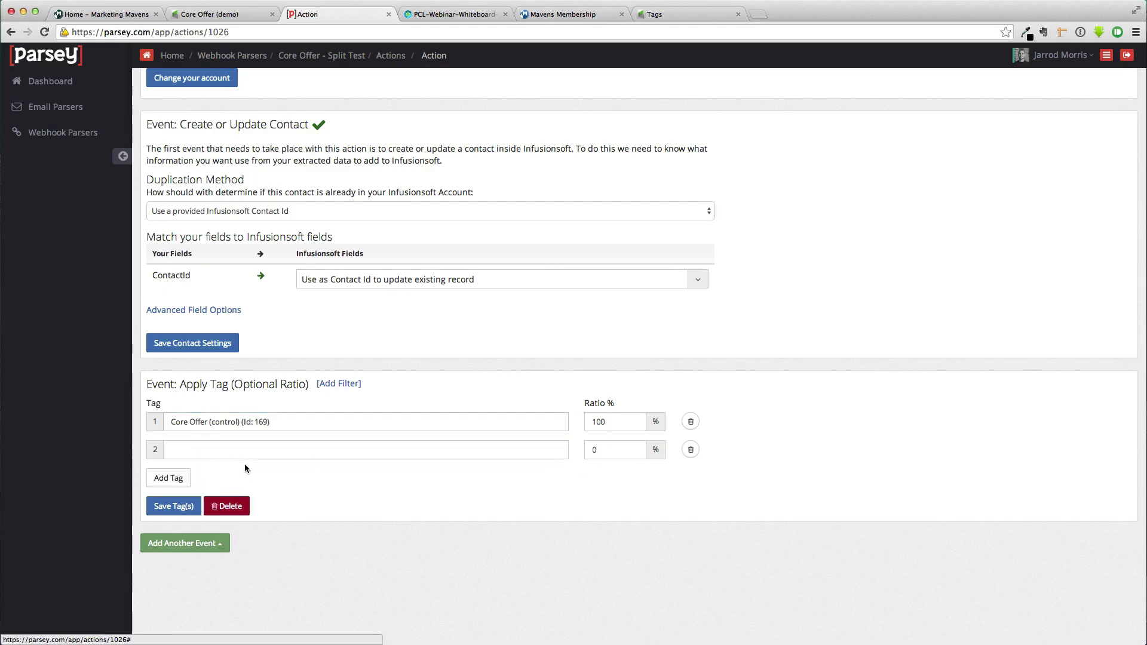
click(200, 451)
text(Core Off)
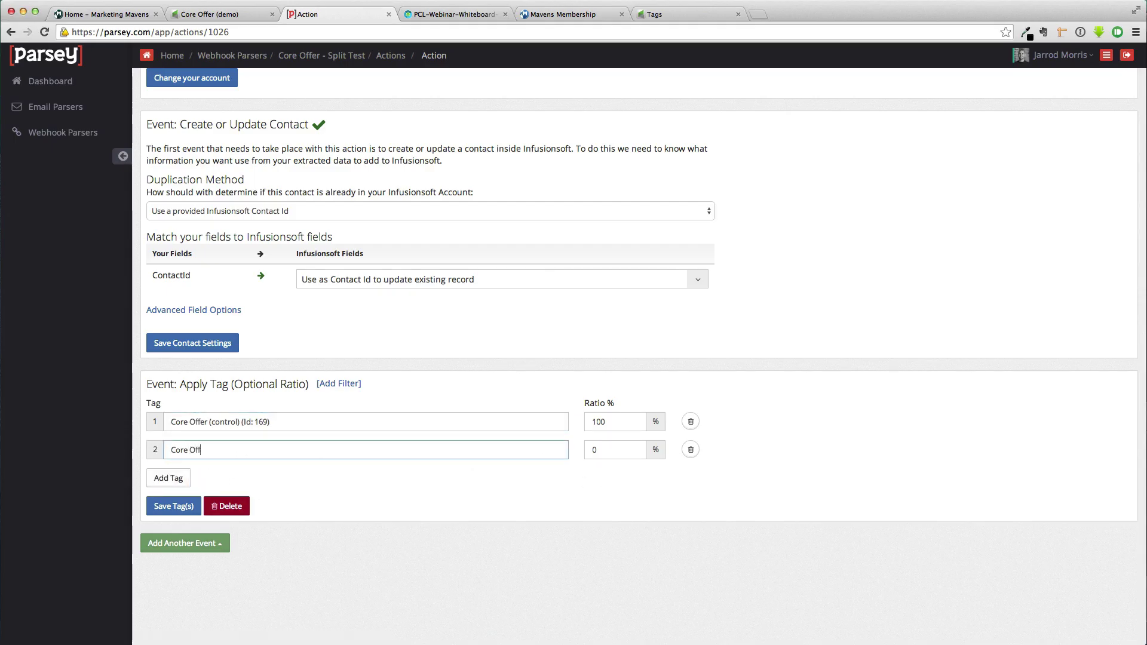
text(er)
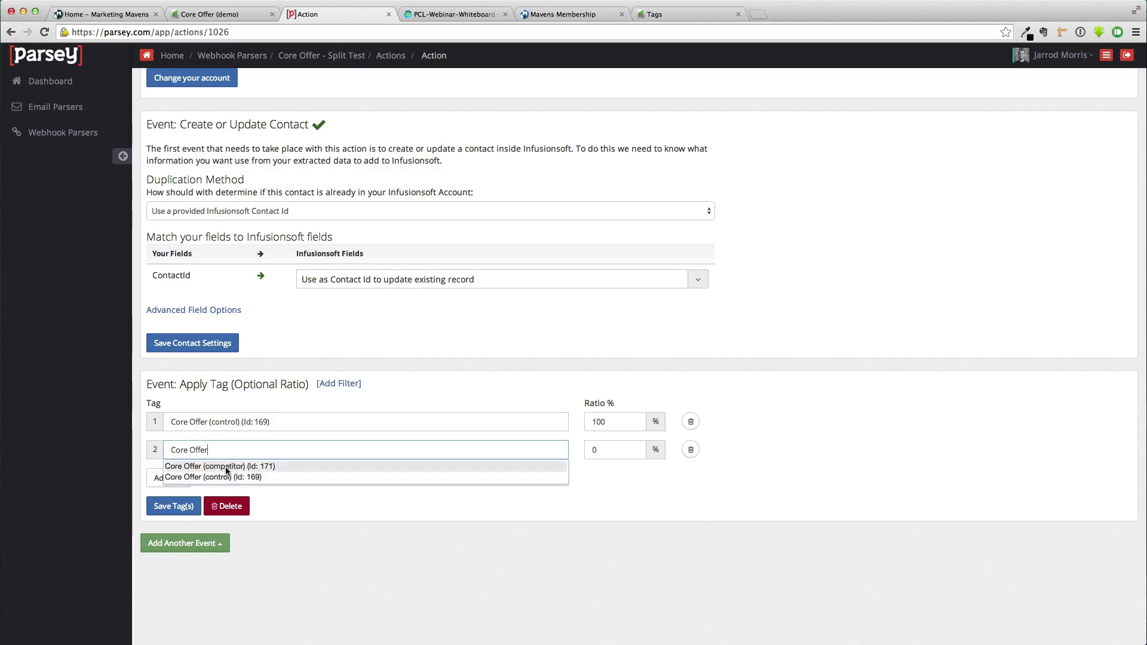
click(227, 470)
Set both tag ratios to 50 and save the Apply Tag event
drag(615, 422, 545, 420)
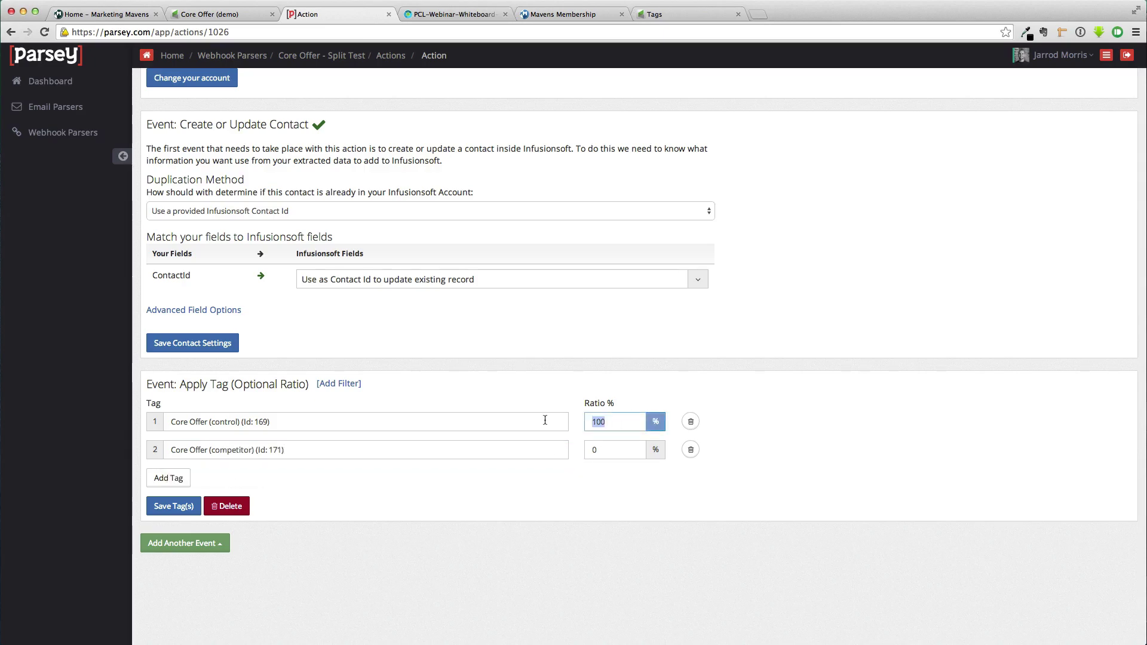
text(50)
drag(604, 449, 588, 452)
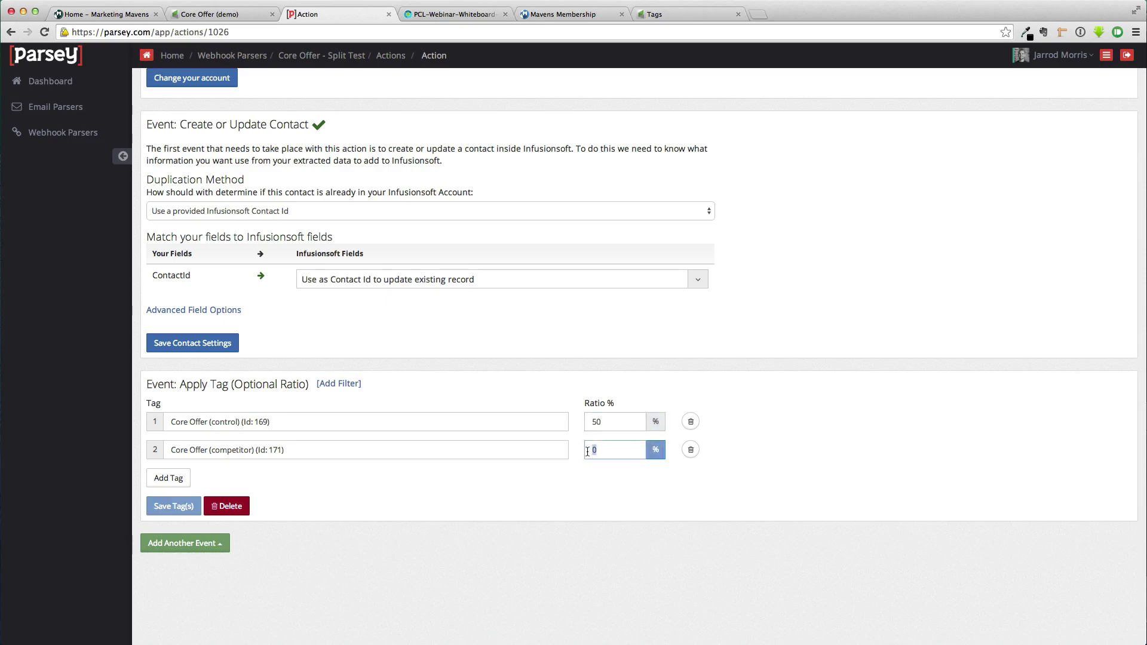
text(50)
click(808, 374)
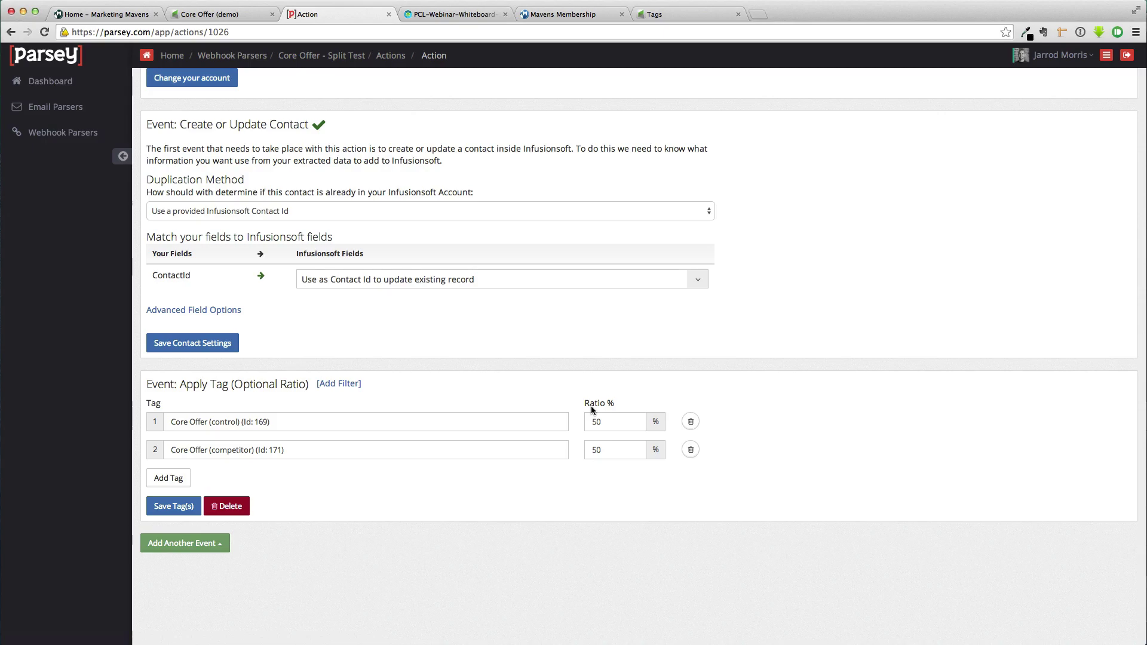
click(174, 506)
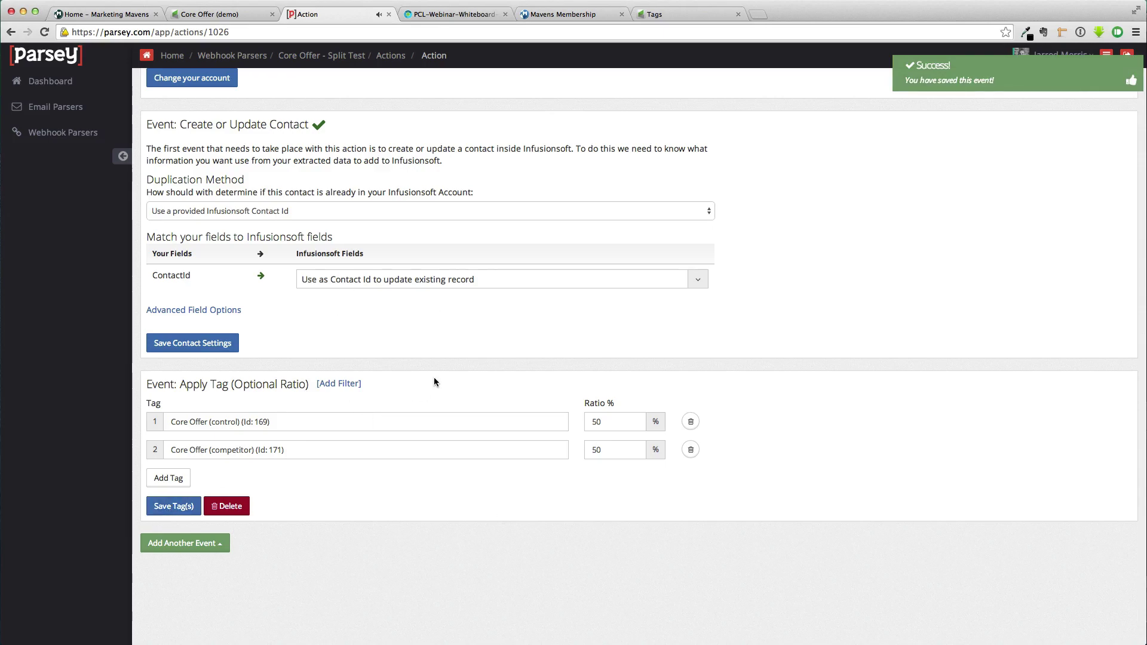
In the Core Offer (demo) campaign's edit mode, copy the Product Education sequence below the original
click(214, 14)
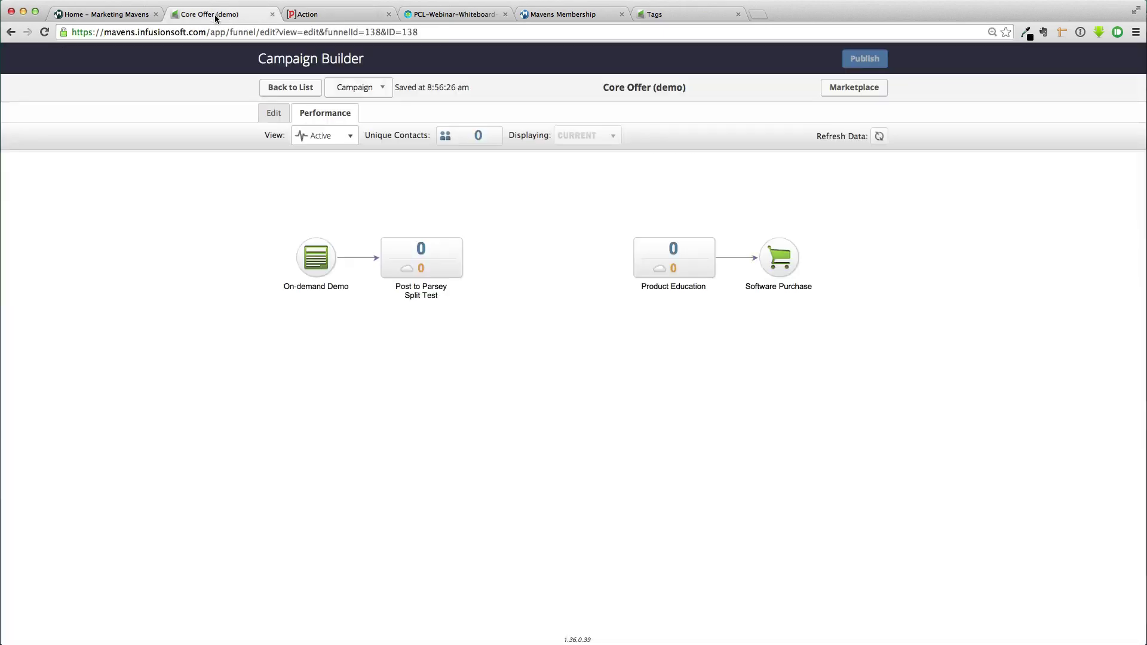
click(276, 114)
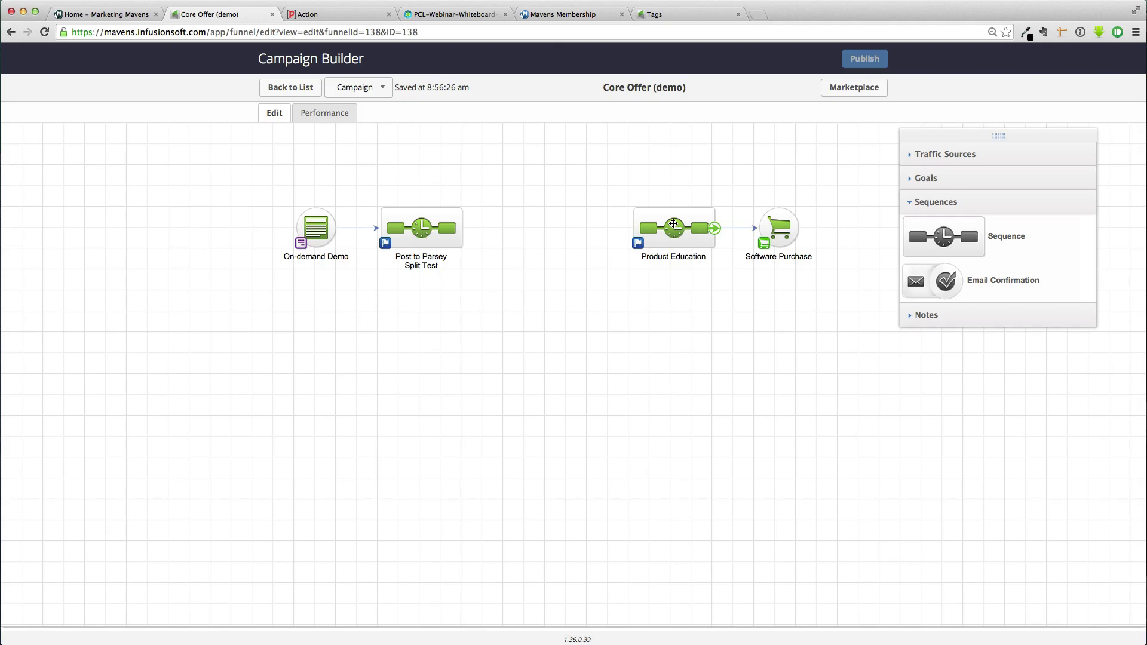
click(674, 223)
drag(673, 224, 667, 303)
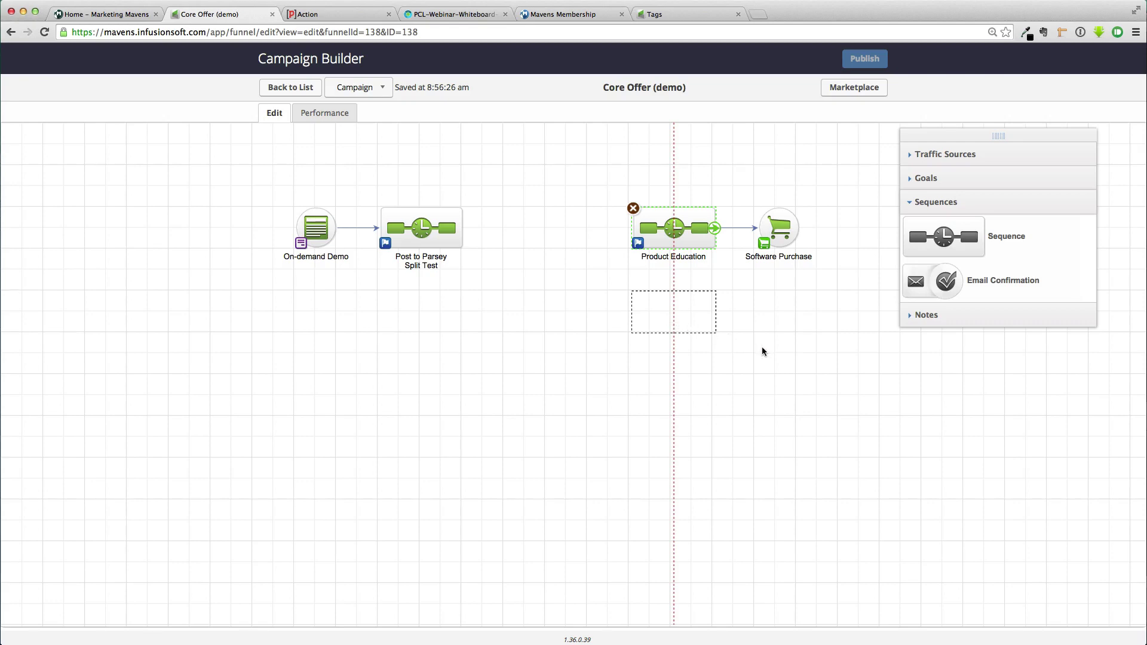
drag(762, 347, 762, 347)
Rename the sequences Product Education Control and Product Education Competitor
double_click(687, 257)
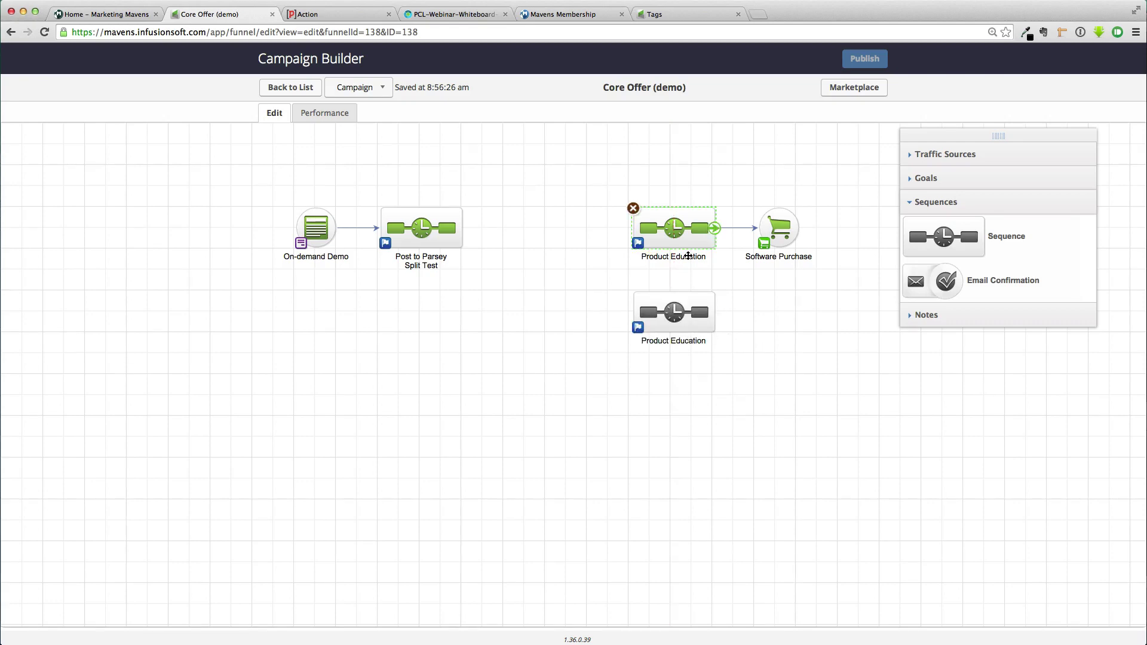
click(710, 260)
key(Return)
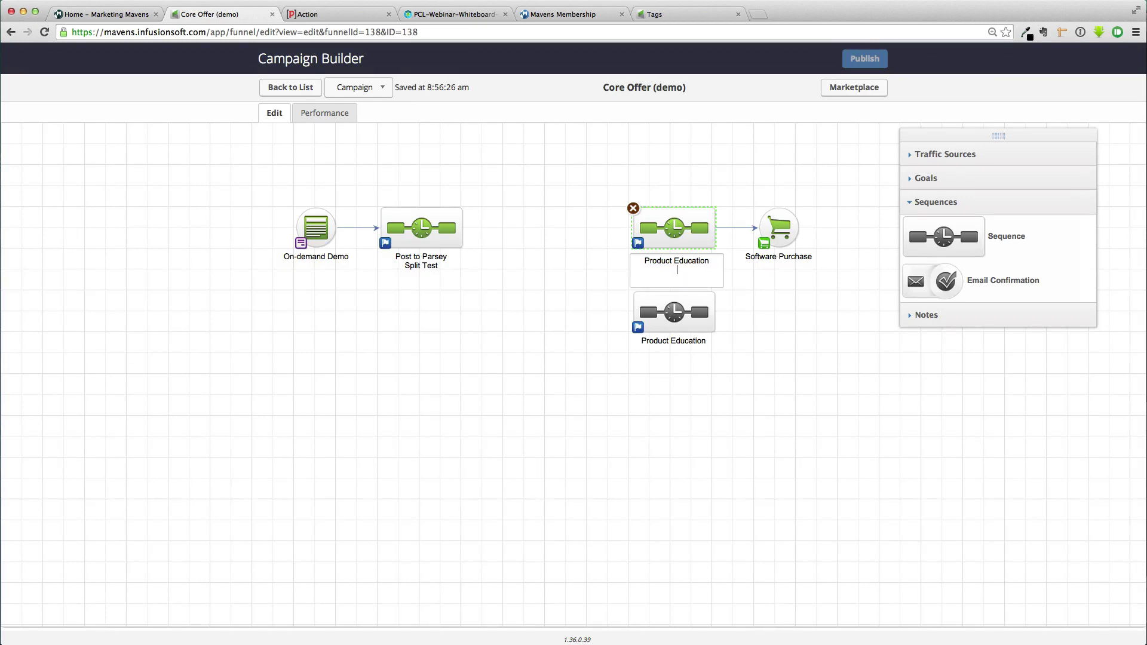
text(Control)
click(677, 341)
click(718, 347)
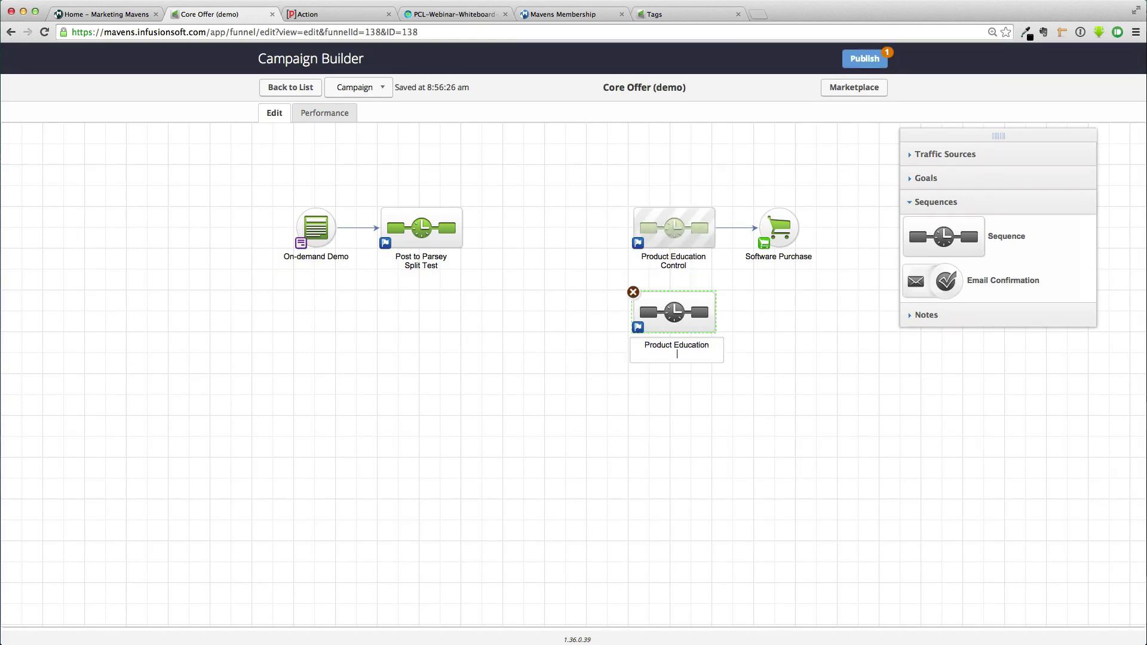
text(Competitor)
click(730, 367)
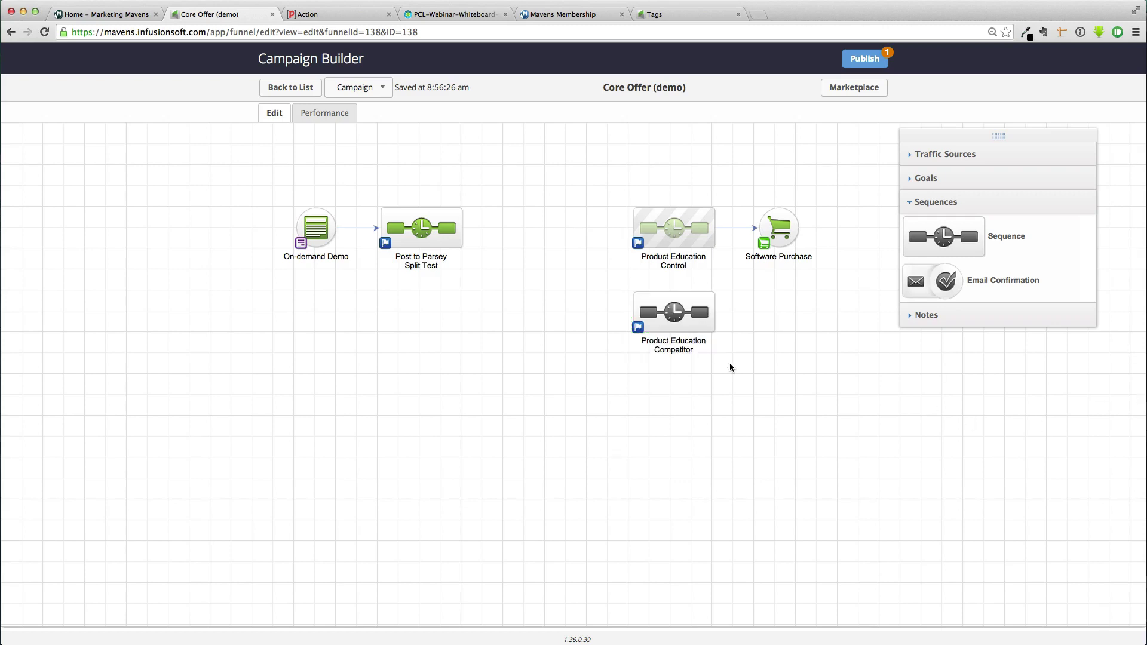
Place two Other goals before the sequences and name them Control Tag and Competitor Tag
click(908, 180)
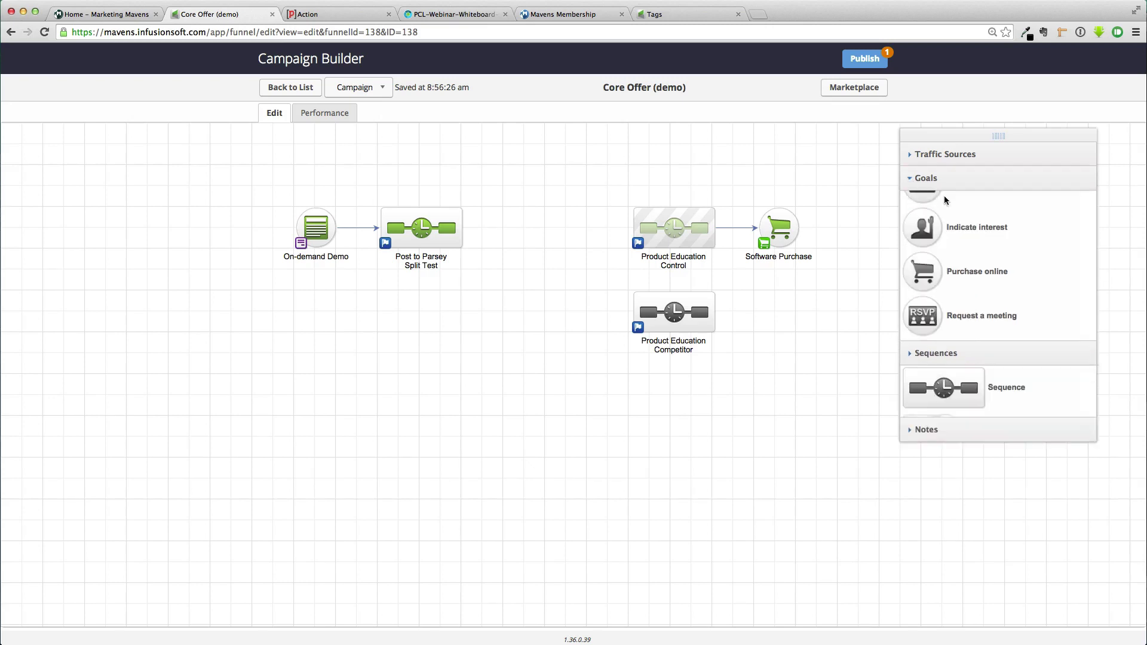
mouse_move(924, 537)
mouse_down()
mouse_move(935, 565)
mouse_move(557, 257)
mouse_move(562, 221)
mouse_move(661, 232)
mouse_up()
drag(925, 538, 621, 315)
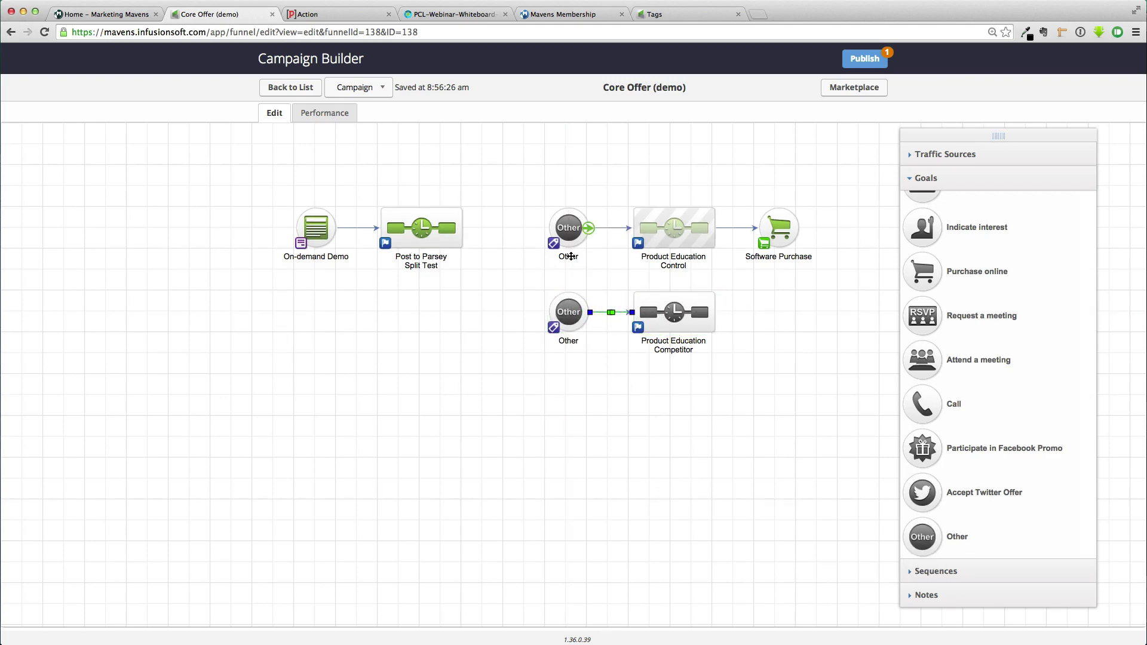
double_click(570, 260)
text(Control Tag)
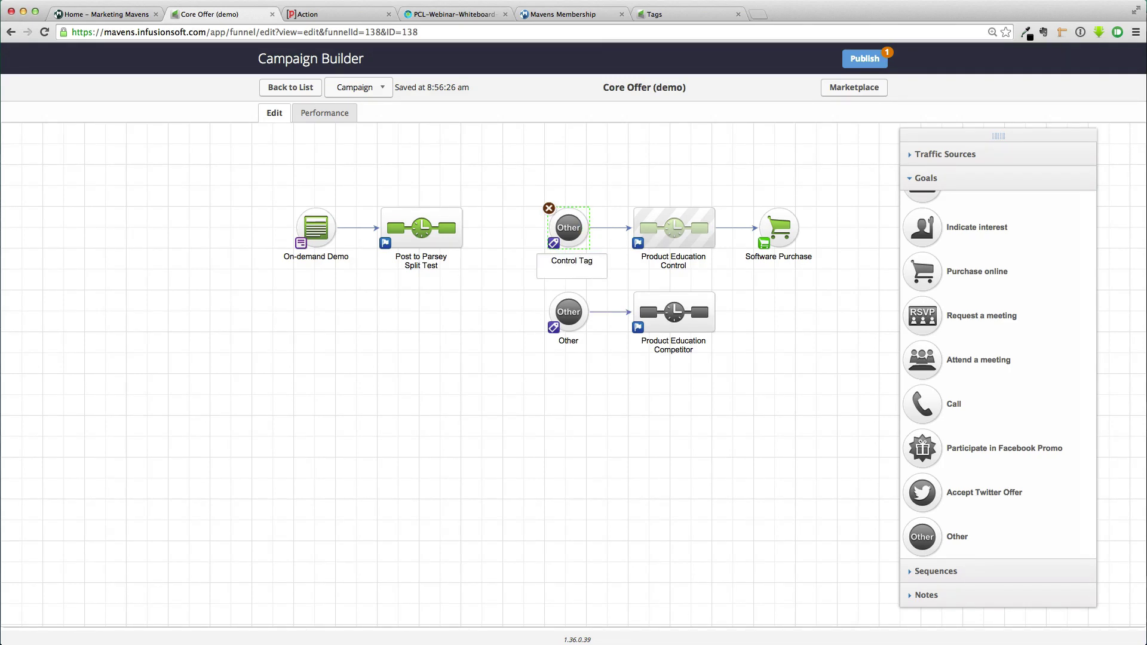
double_click(567, 340)
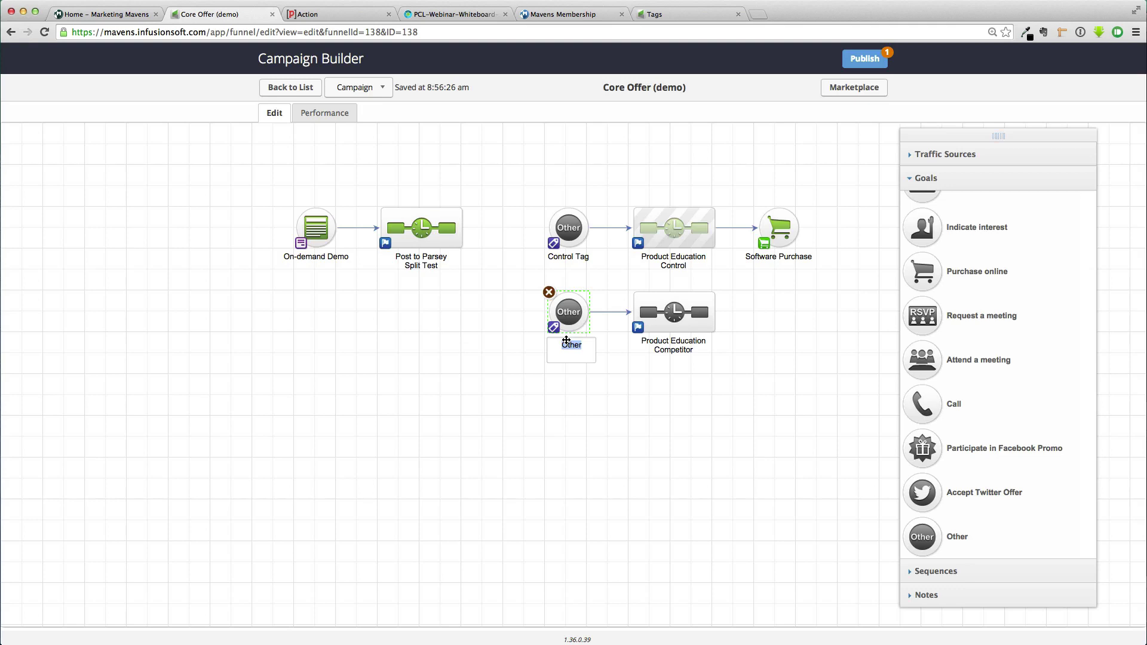
text(Competitor Tag)
Set the Control Tag goal to trigger on Software -> Core Offer (control) and save
click(618, 407)
double_click(572, 232)
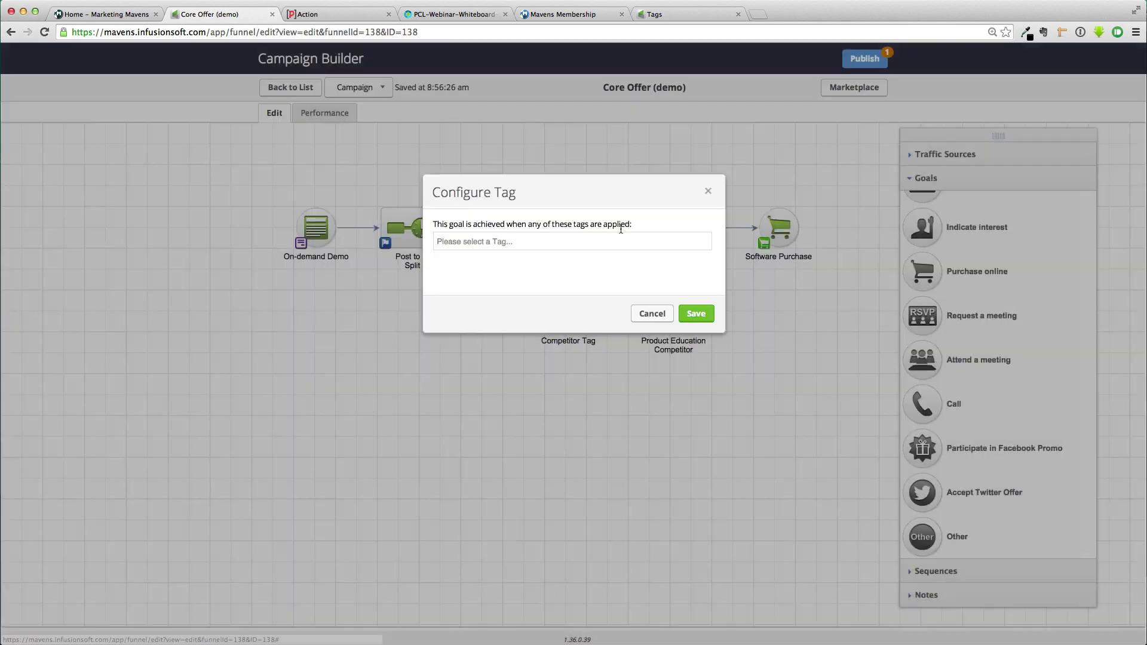
click(546, 240)
text(control)
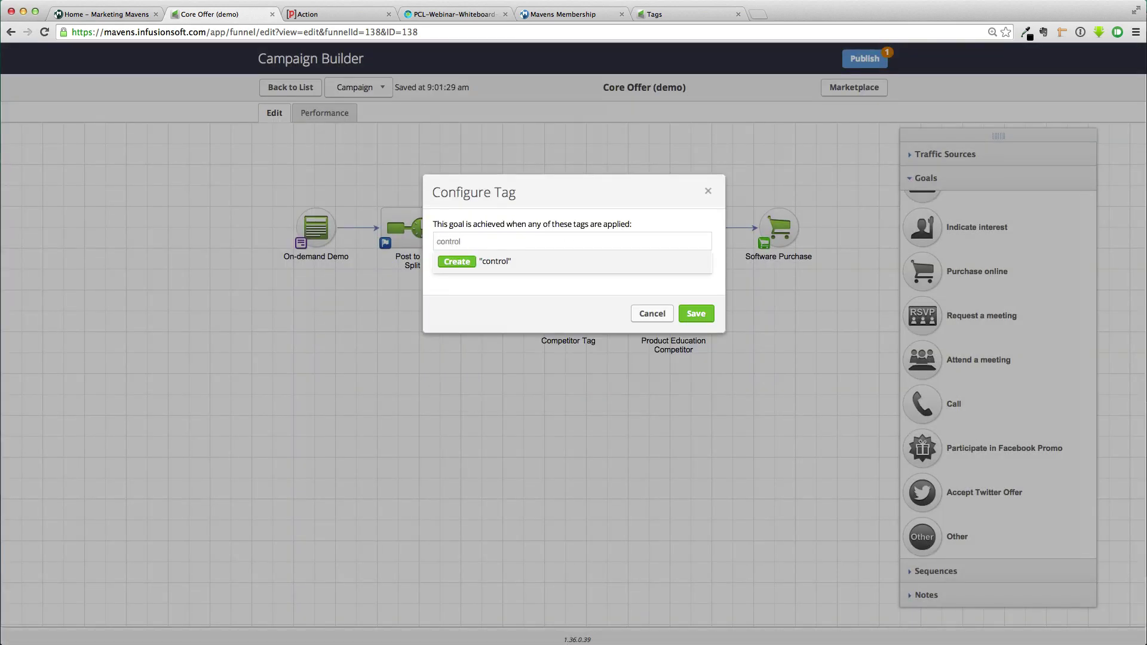
key(alt+BackSpace)
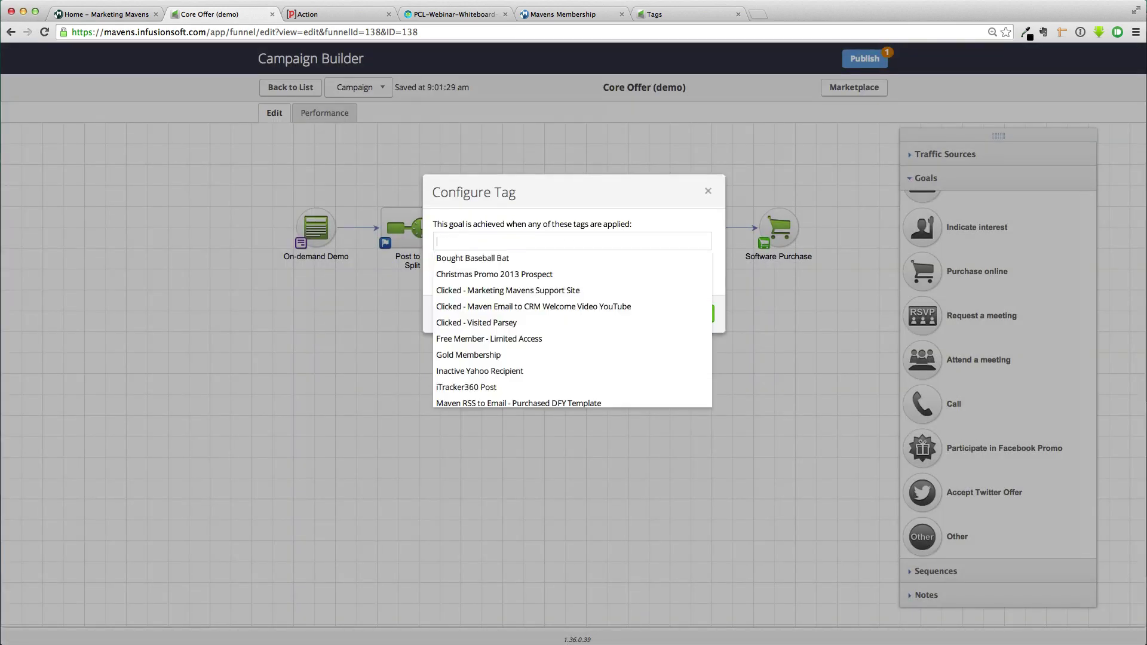
text(Core)
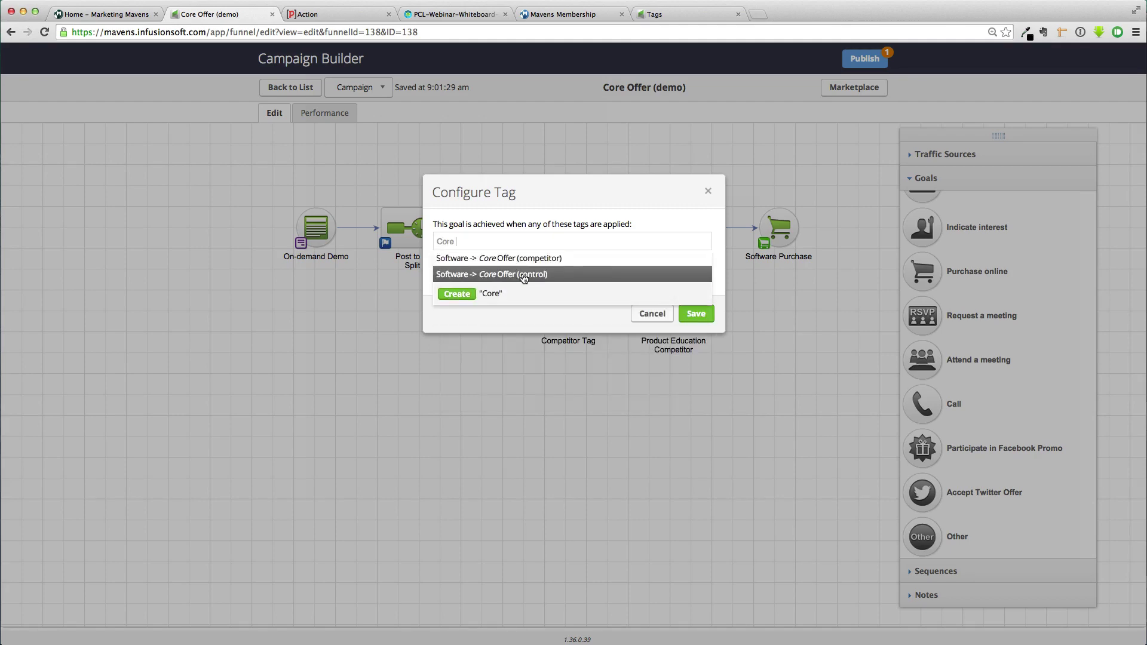
click(524, 278)
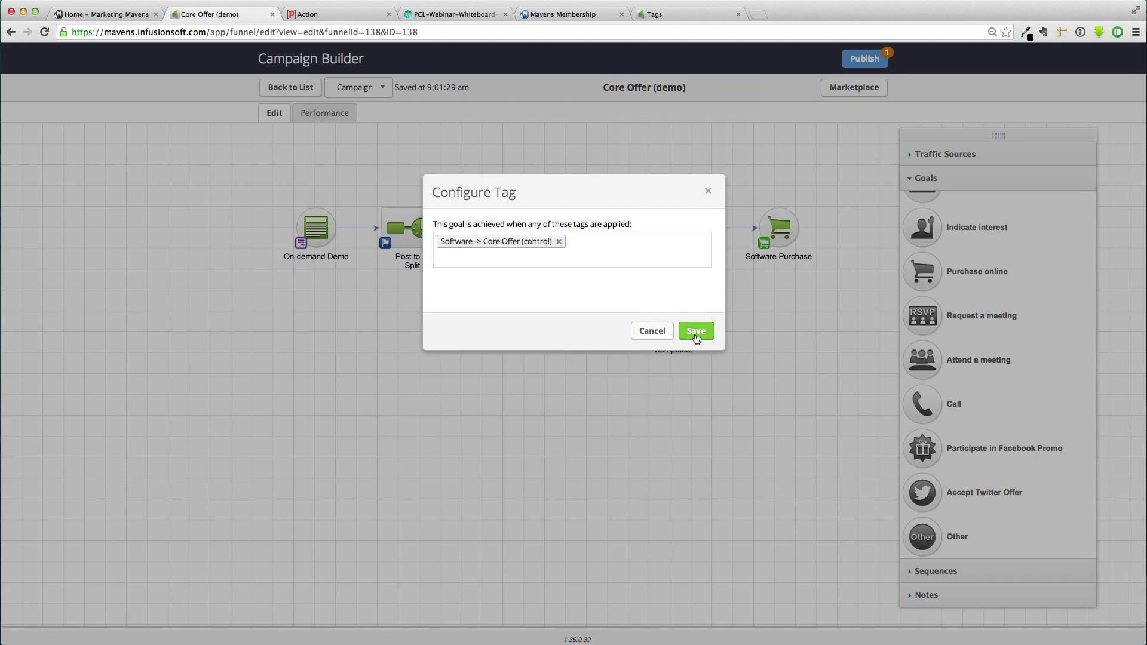
click(696, 331)
Set the Competitor Tag goal to trigger on Software -> Core Offer (competitor) and save
double_click(573, 320)
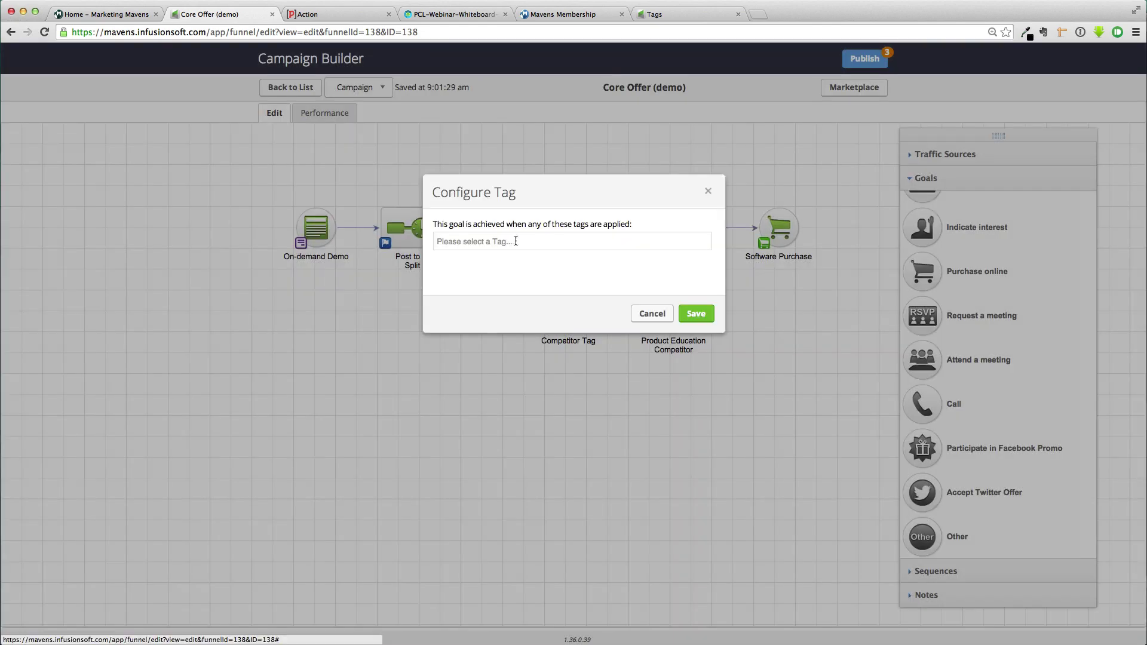
click(502, 243)
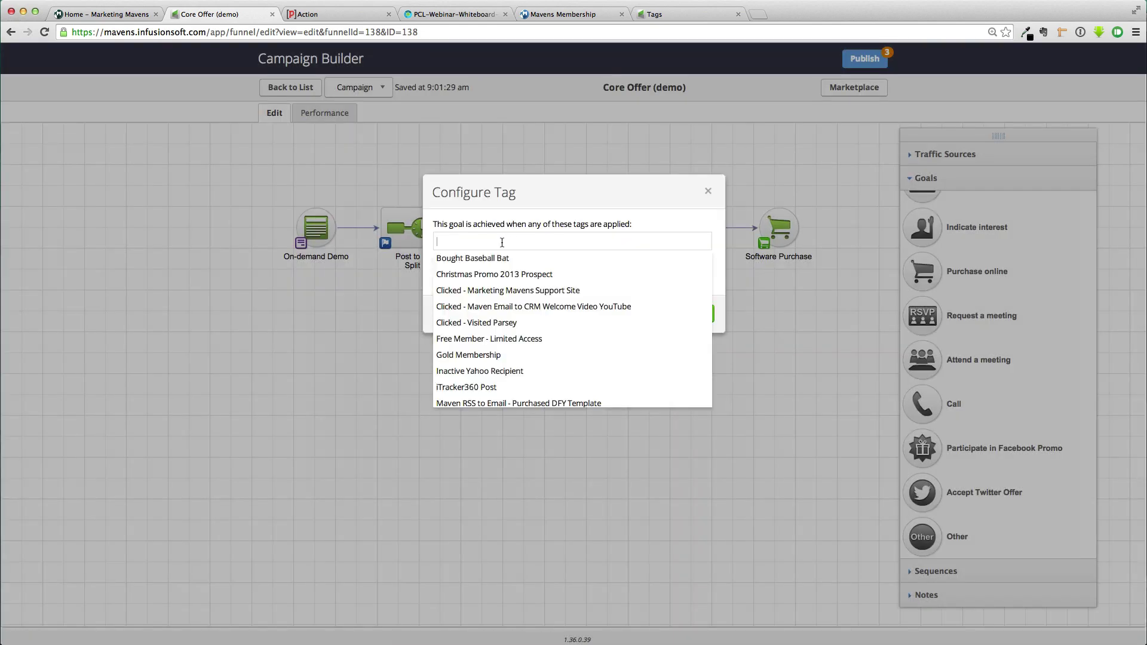
text(Core)
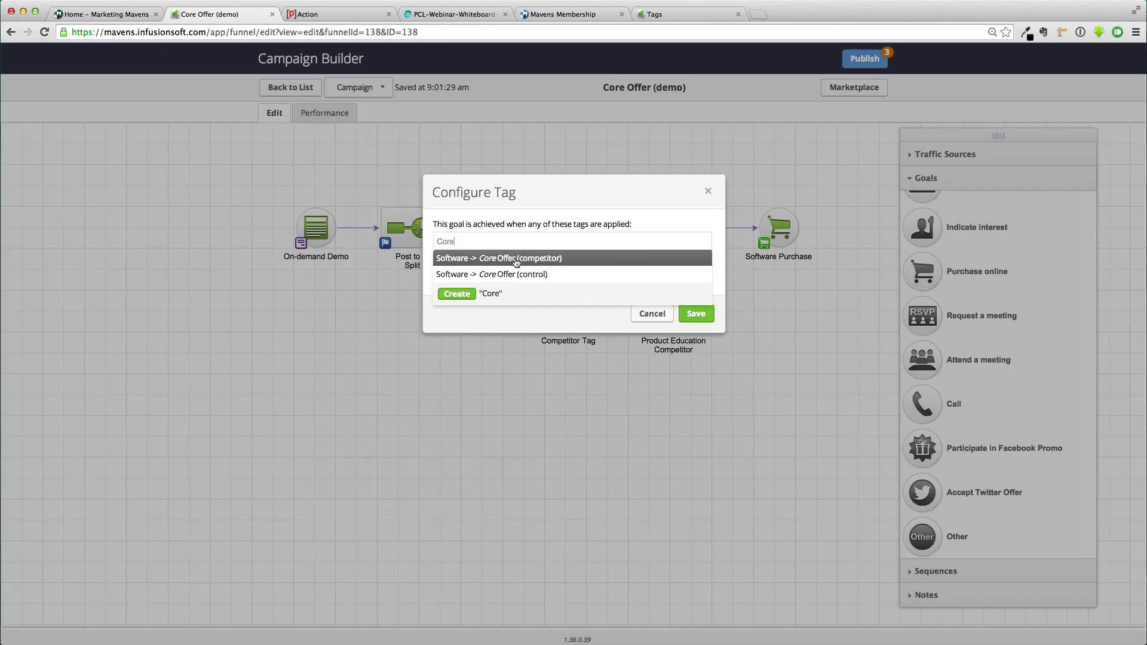
click(515, 261)
click(694, 333)
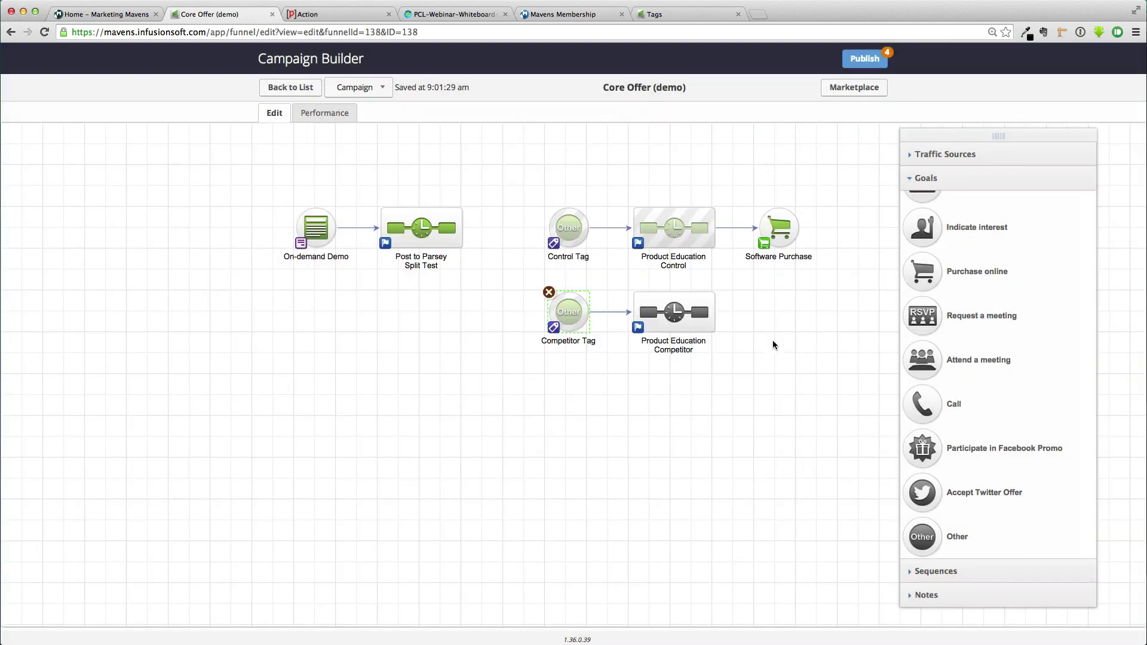
Keep Product Education Competitor's 1-day, 10:00 AM delay, mark it Ready, and return to the campaign
double_click(669, 319)
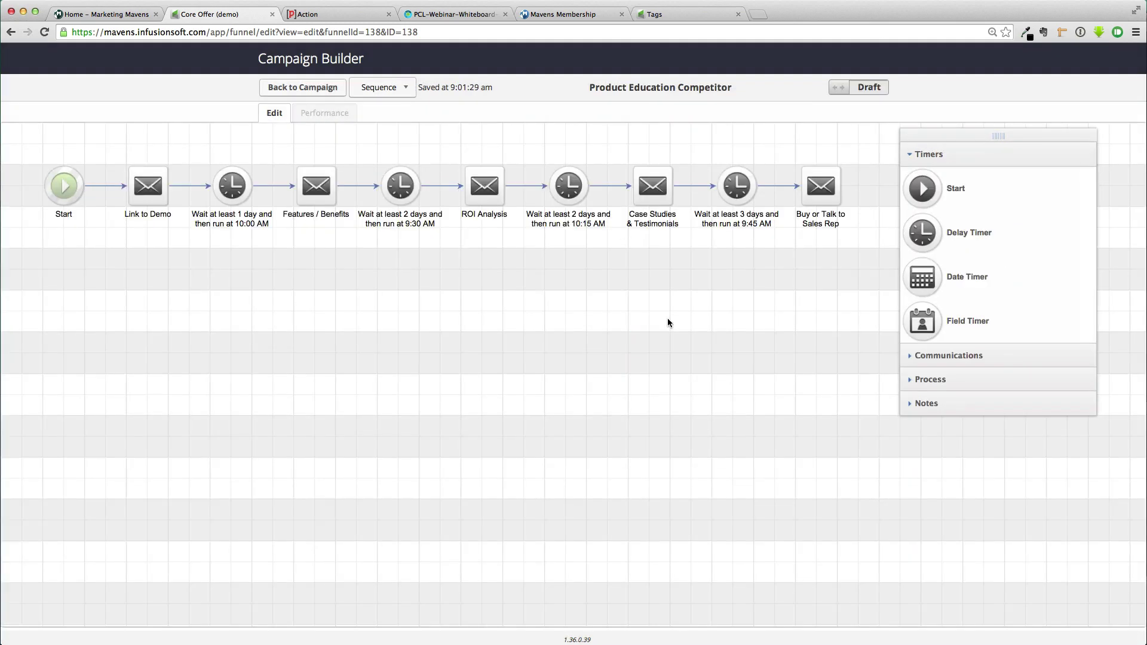
double_click(232, 186)
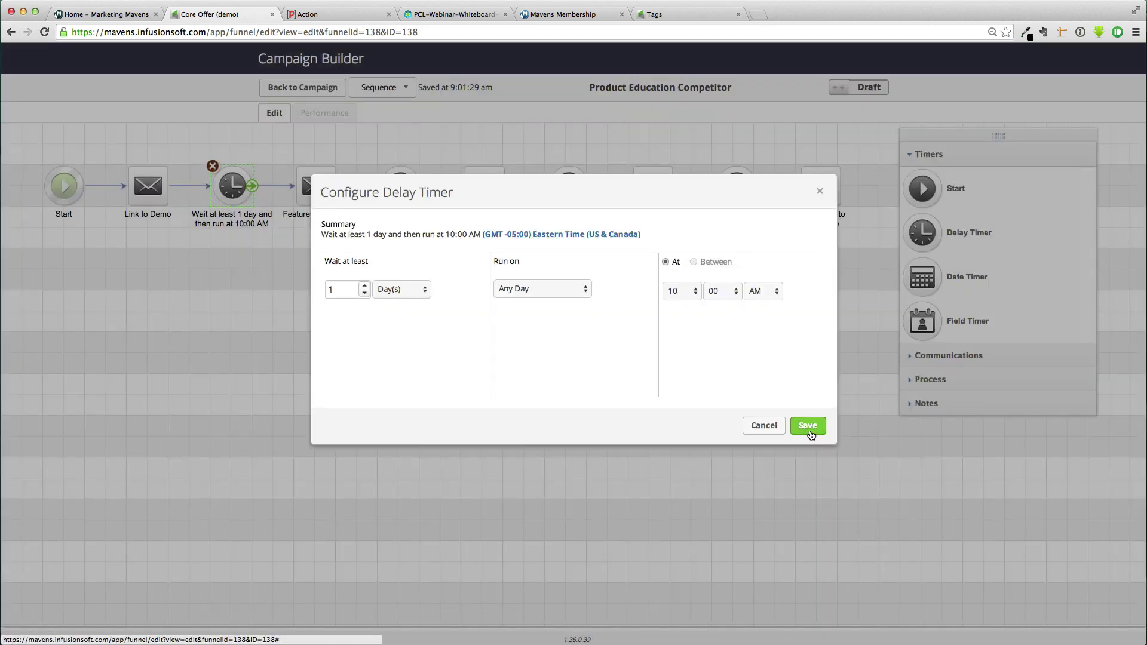
click(808, 426)
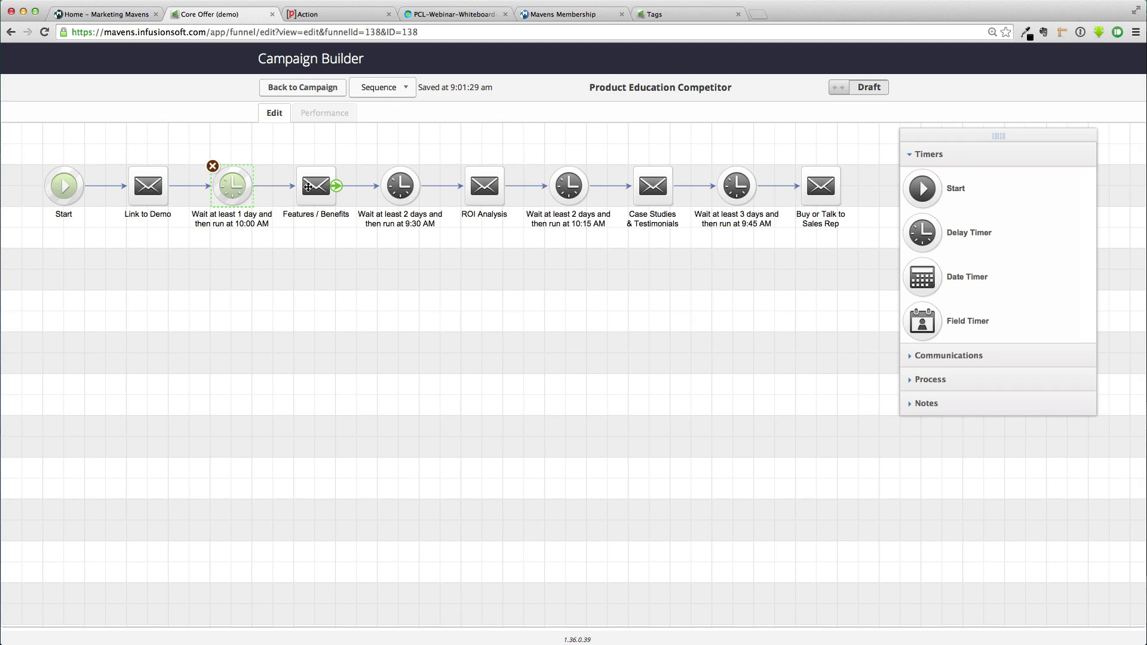
click(311, 152)
click(309, 94)
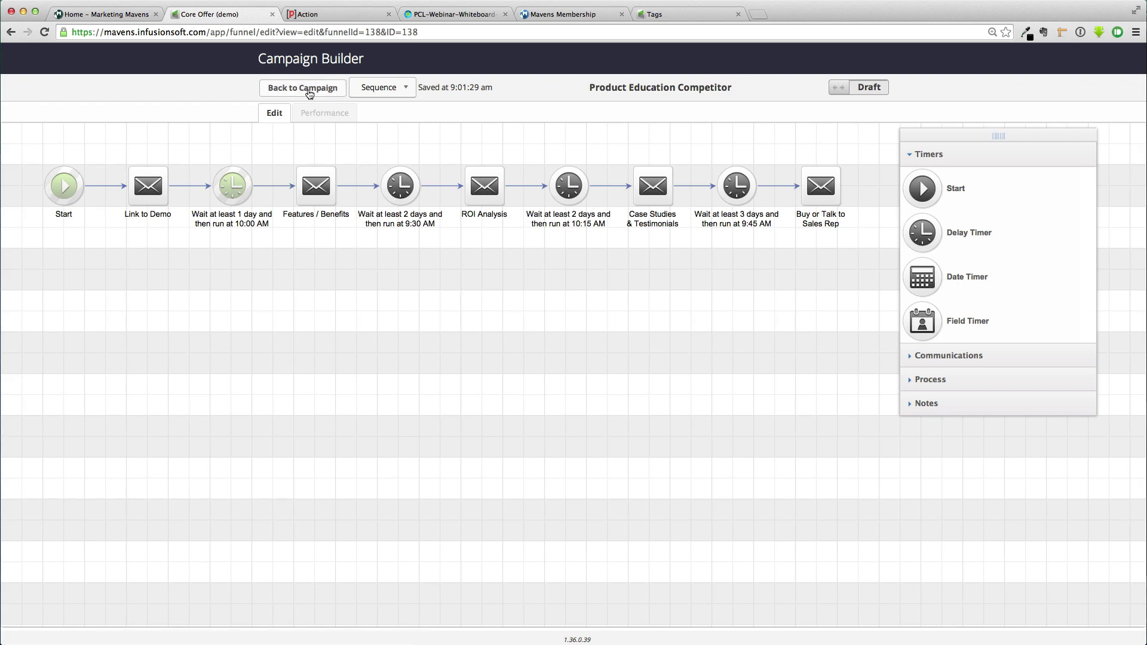
click(870, 87)
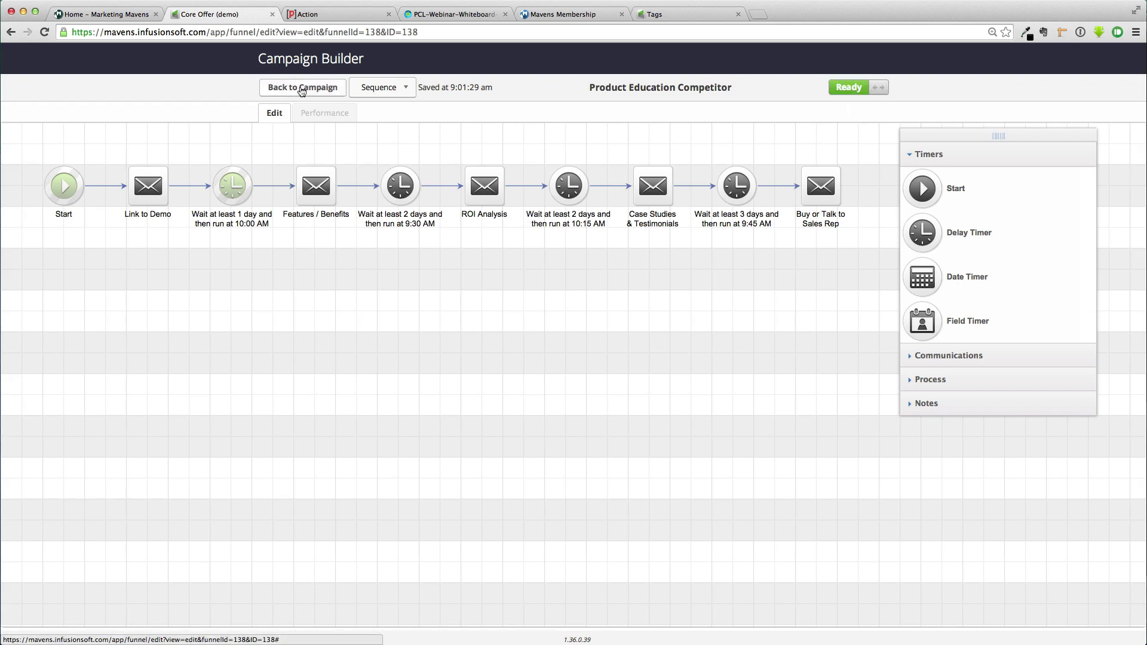
click(301, 89)
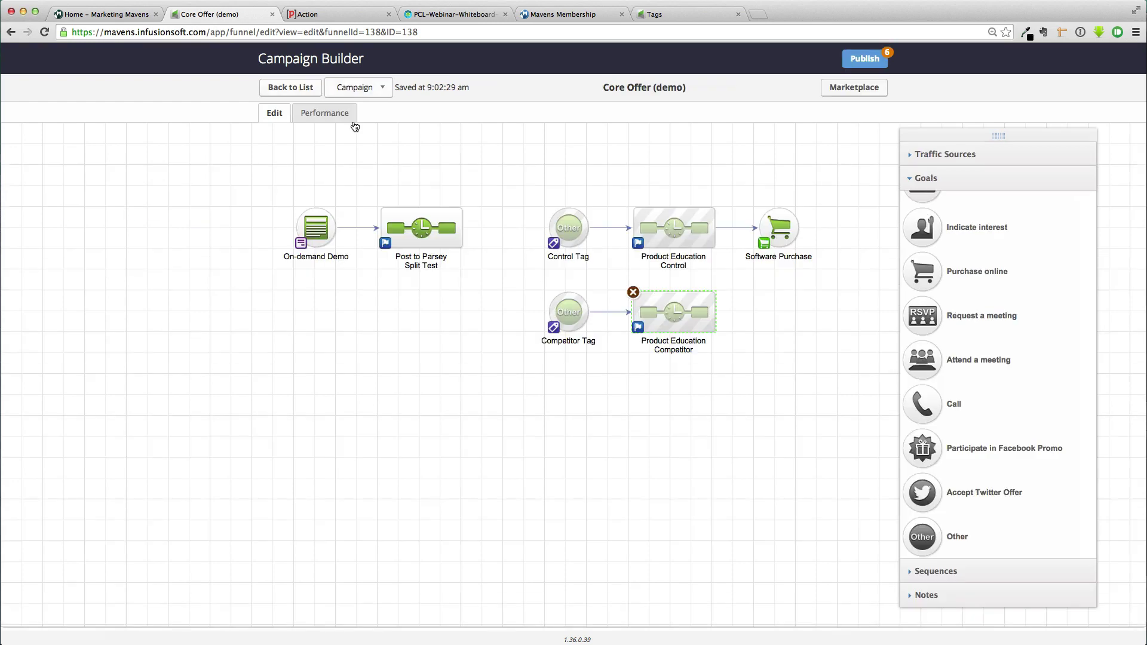
Review the pending changes, publish Core Offer (demo), and return to the Edit view
click(864, 58)
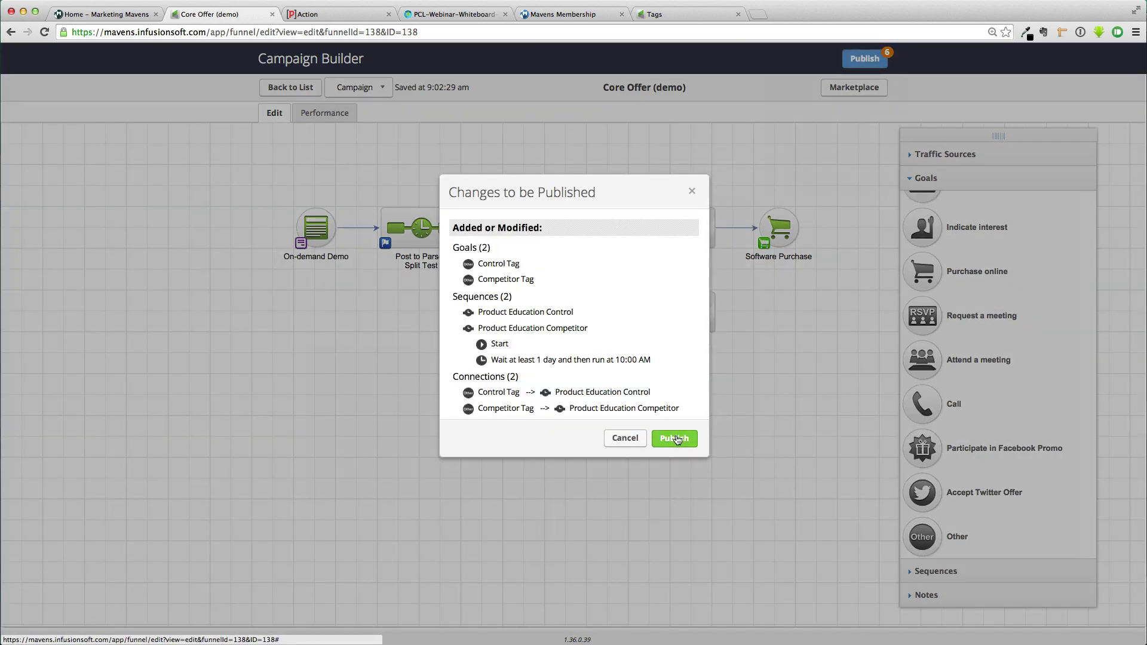
click(676, 439)
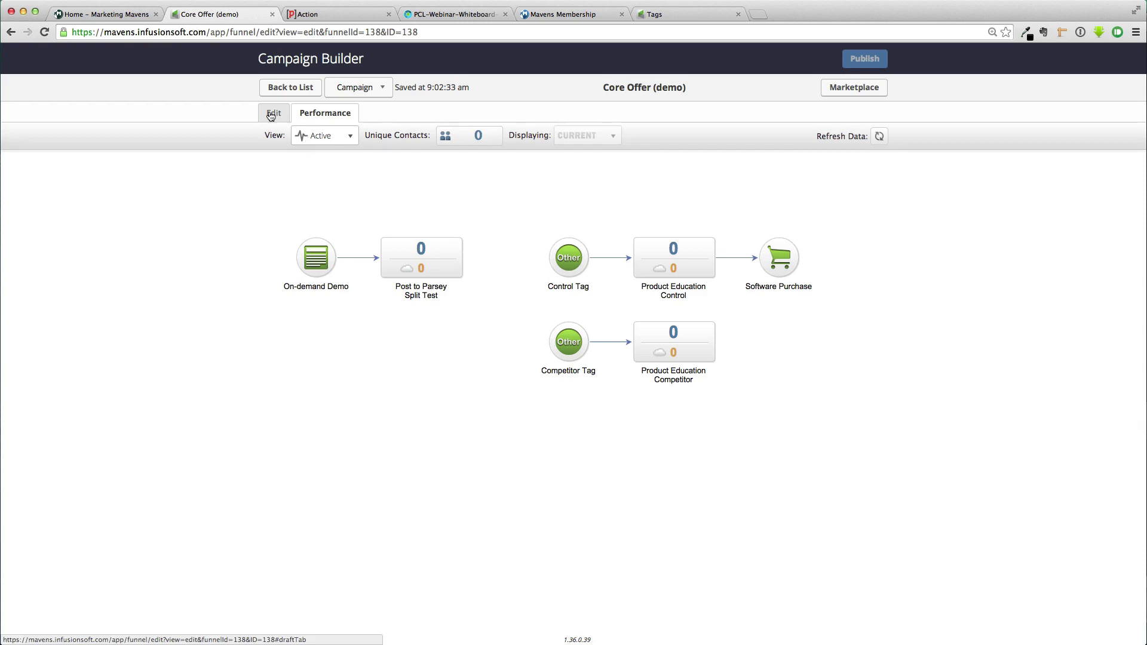
click(274, 114)
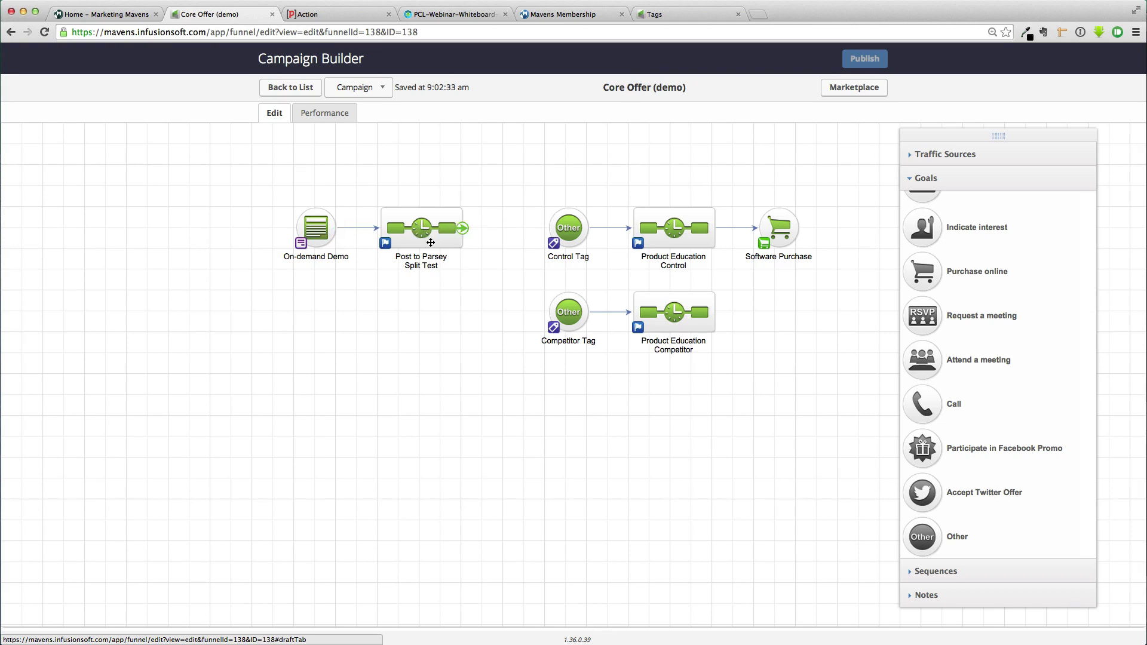
click(334, 16)
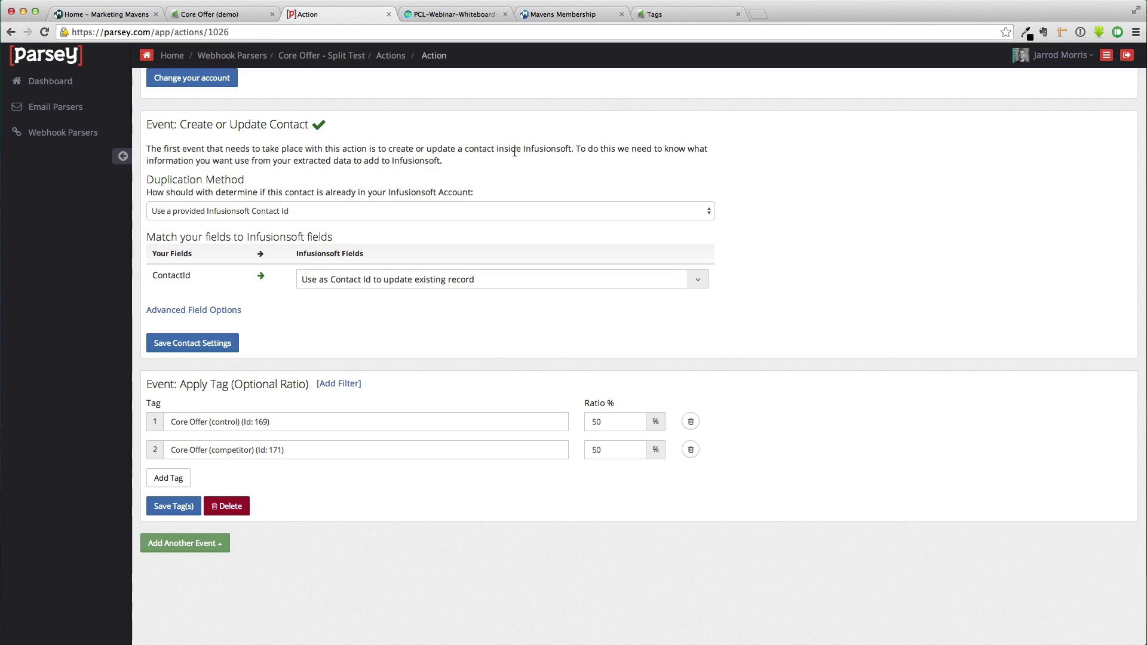
click(464, 14)
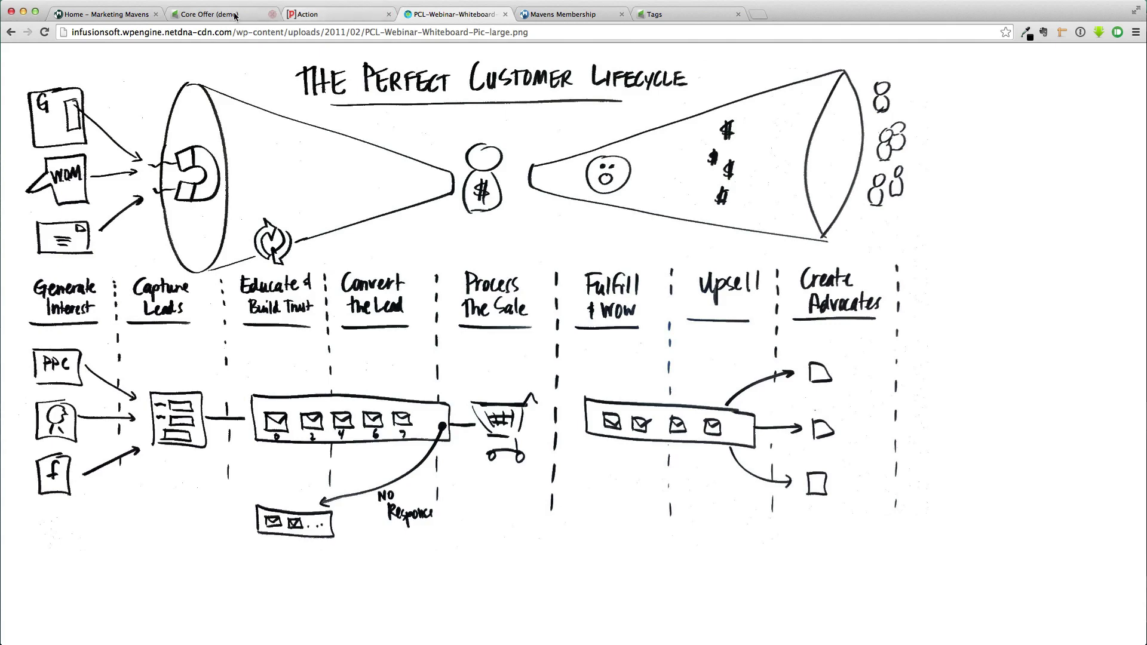
click(214, 15)
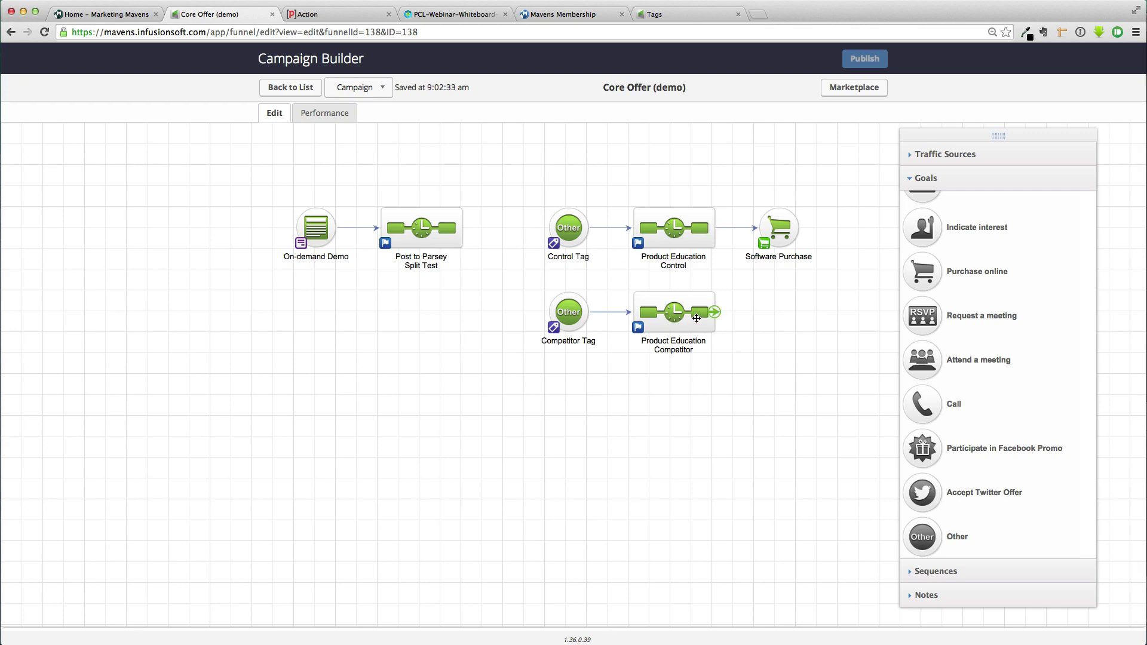
Connect Product Education Competitor to Software Purchase, republish, and open Parsey's Sign Up for Free form
drag(714, 311, 779, 272)
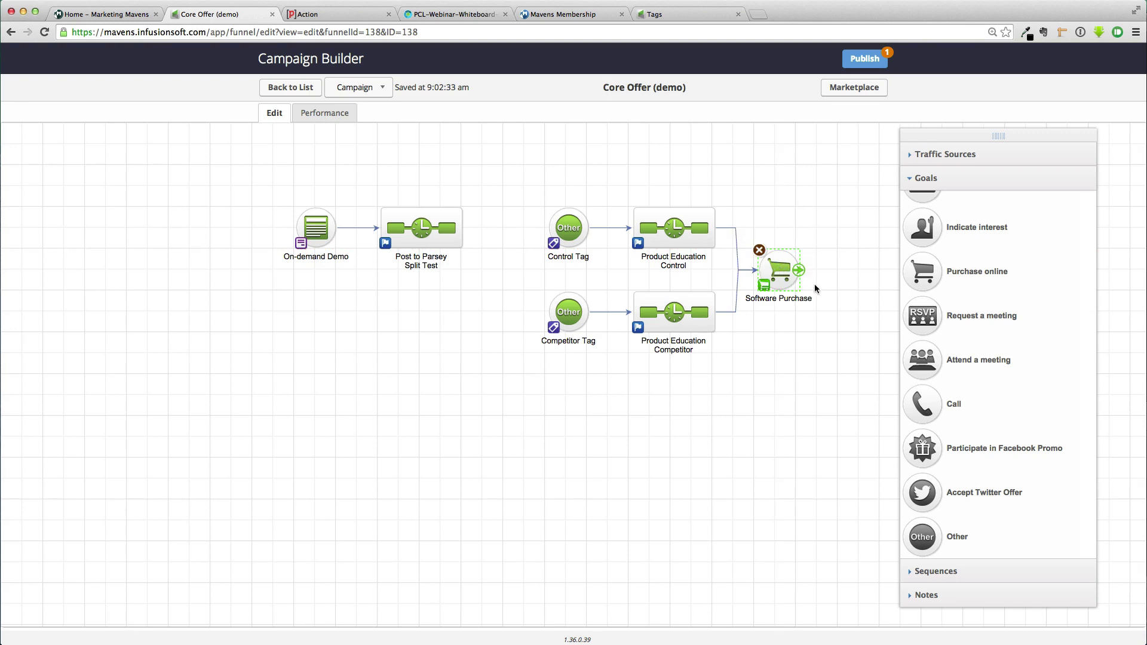
click(869, 60)
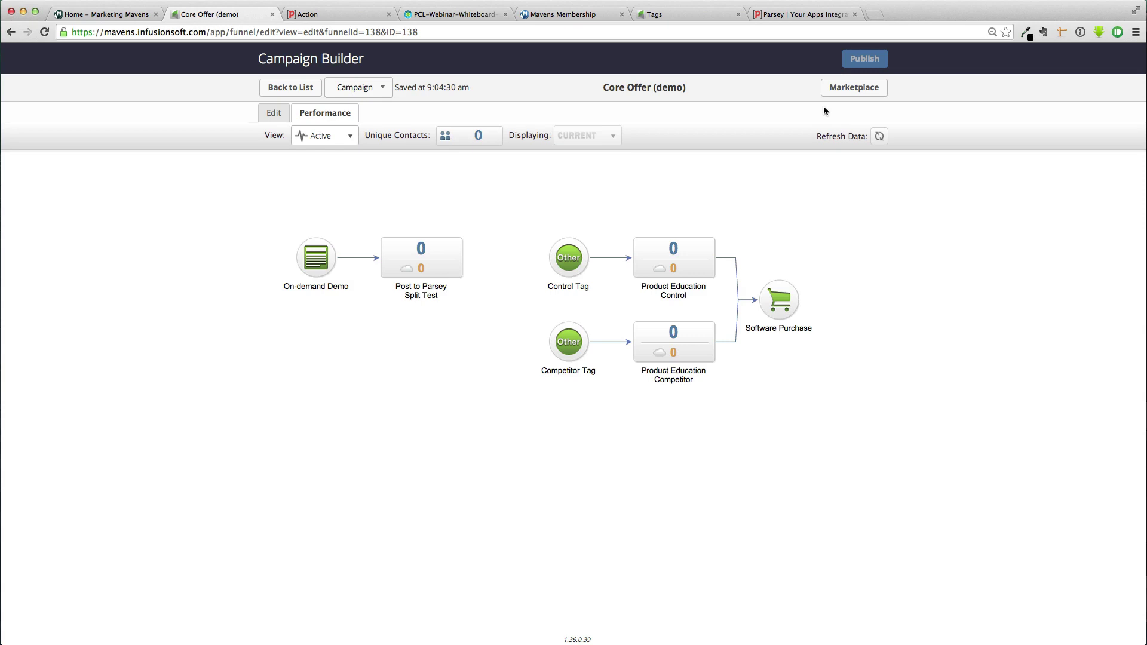
click(806, 12)
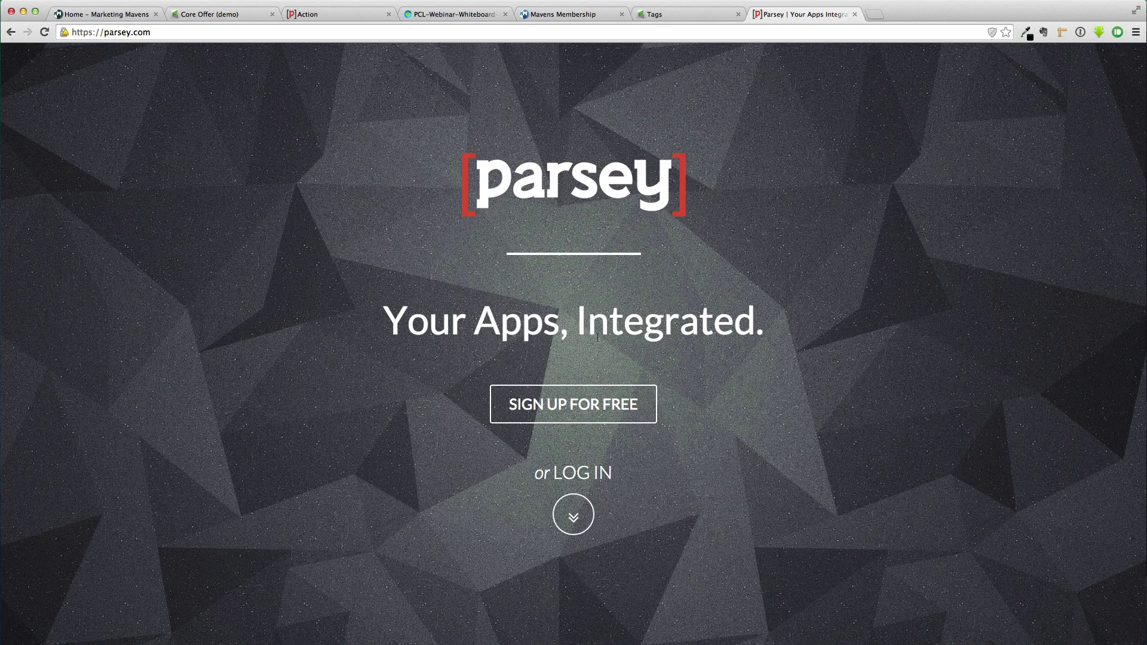
click(568, 417)
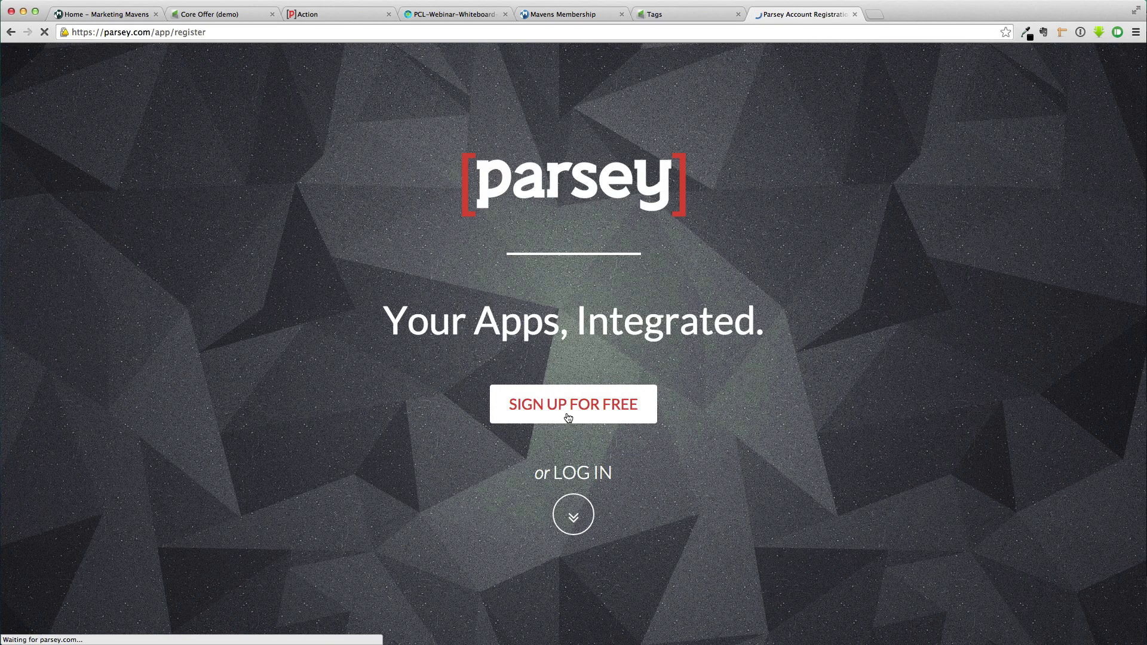